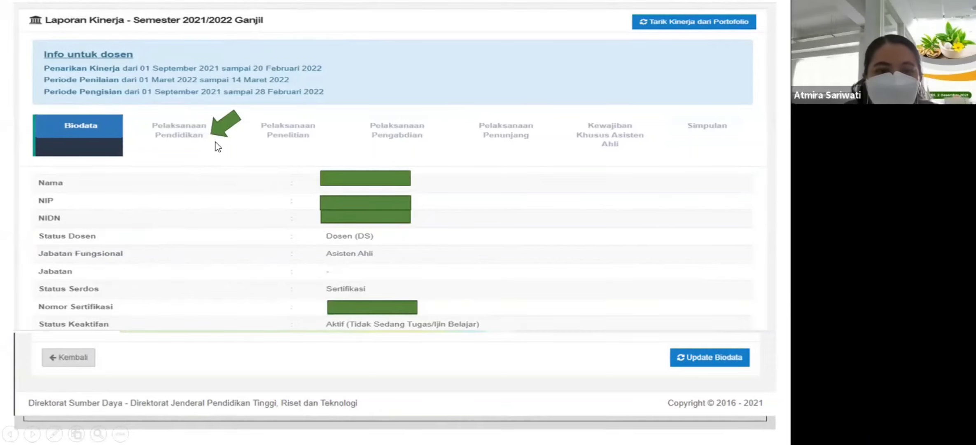
pyautogui.press('Right')
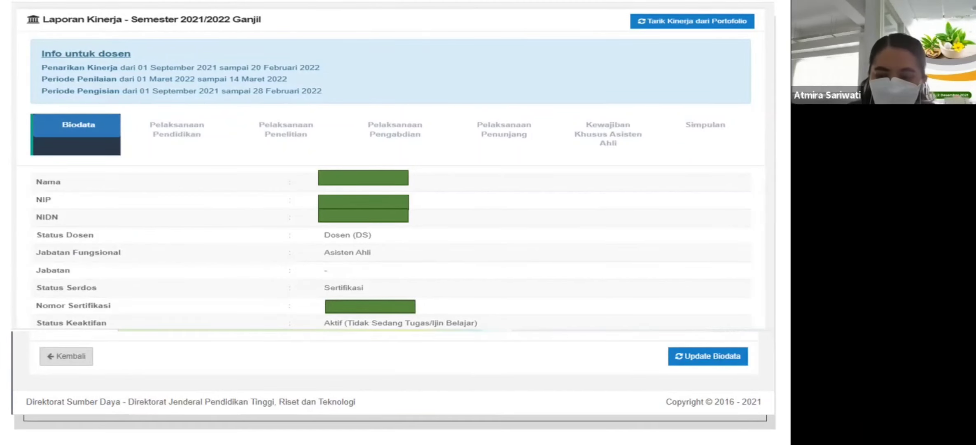
pyautogui.press('Right')
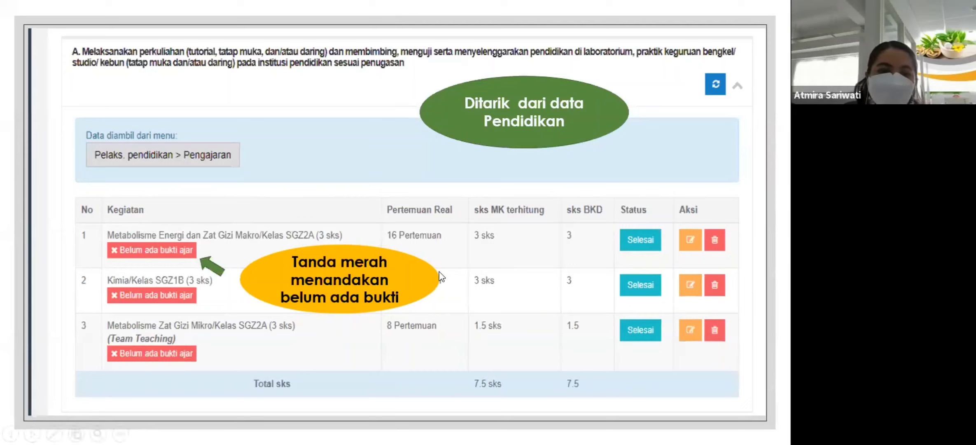
pyautogui.click(173, 255)
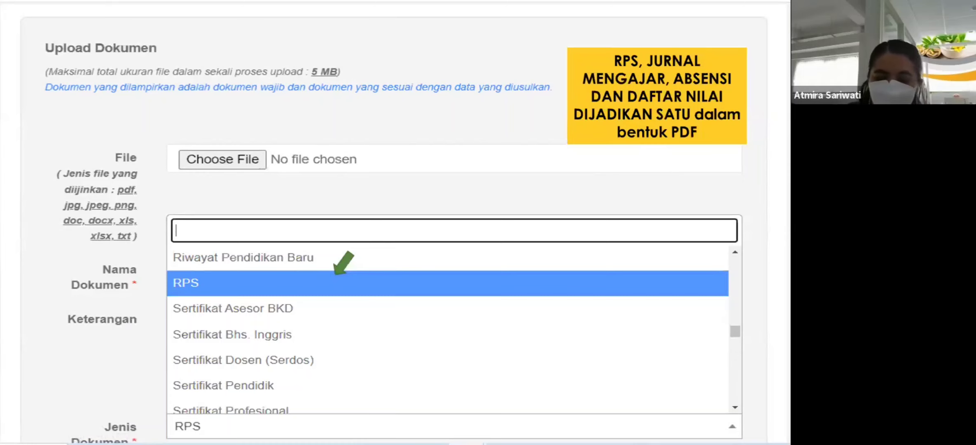
pyautogui.press('Right')
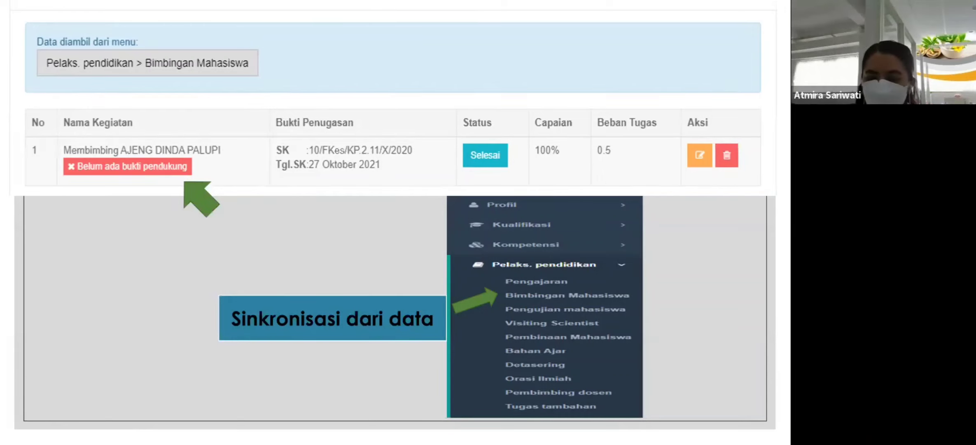
pyautogui.press('Right')
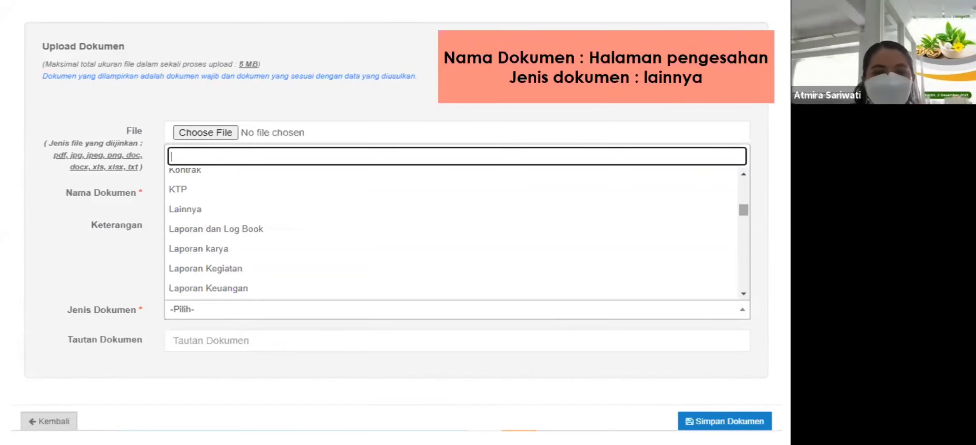
pyautogui.press('Right')
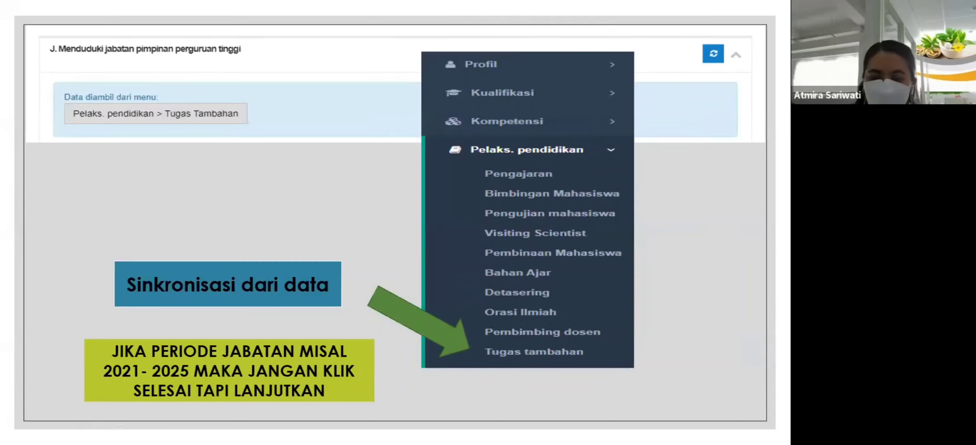
pyautogui.press('Right')
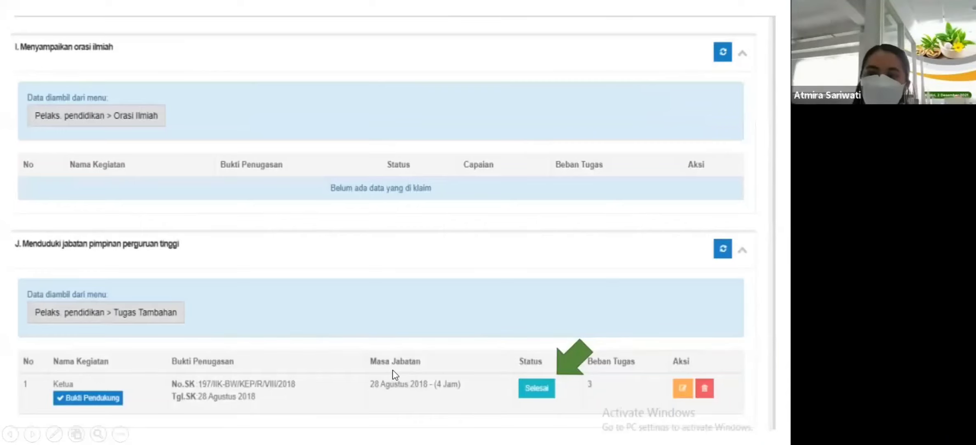
pyautogui.click(363, 369)
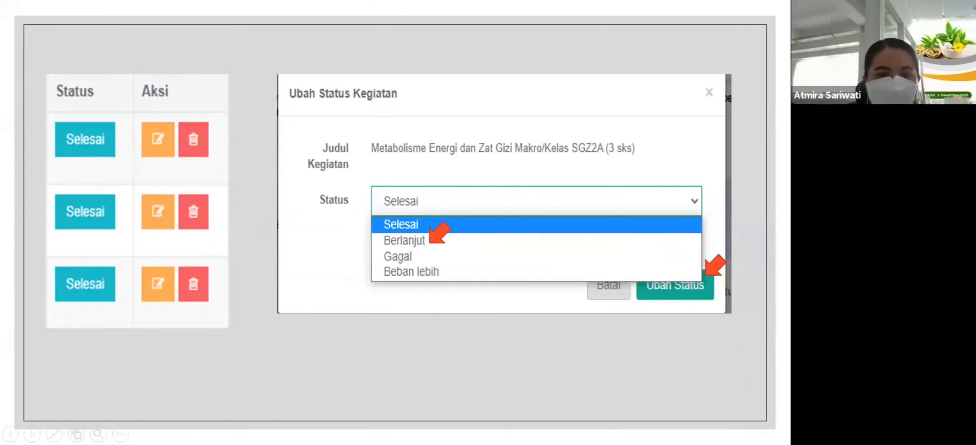
pyautogui.press('Right')
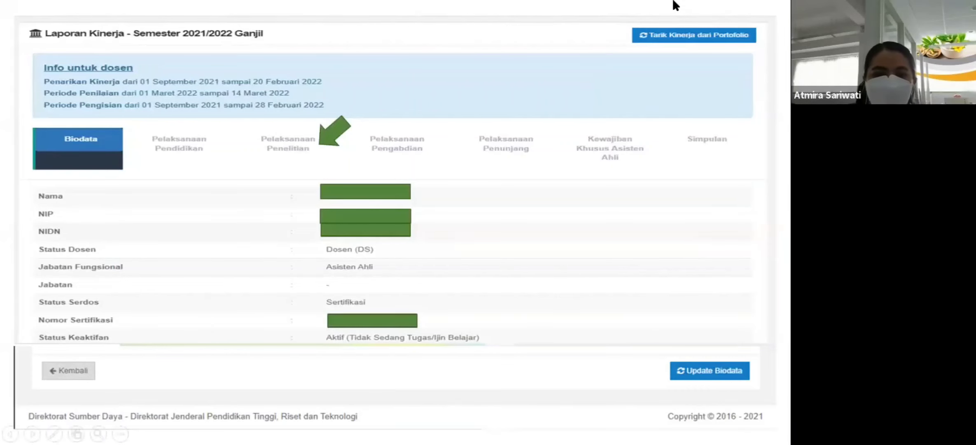
pyautogui.press('Right')
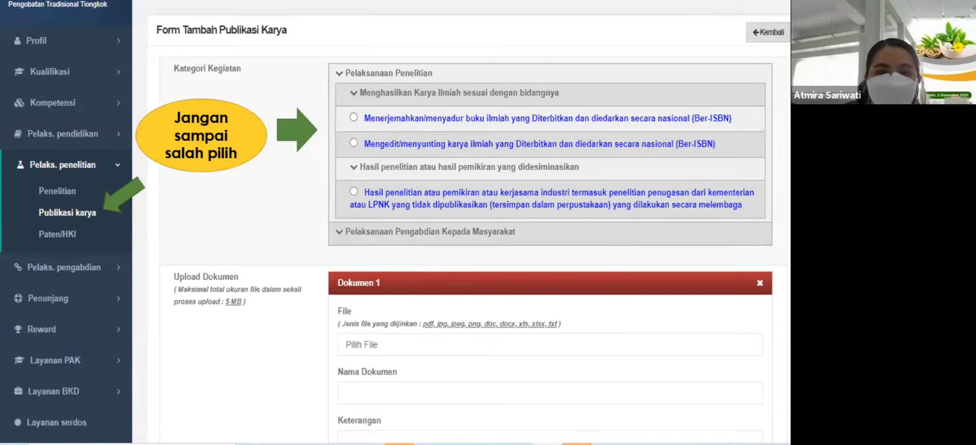
pyautogui.press('Right')
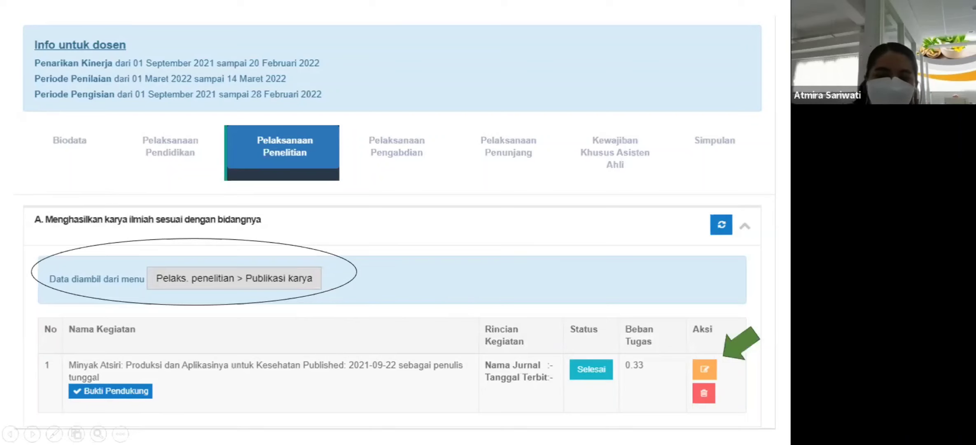
pyautogui.press('Right')
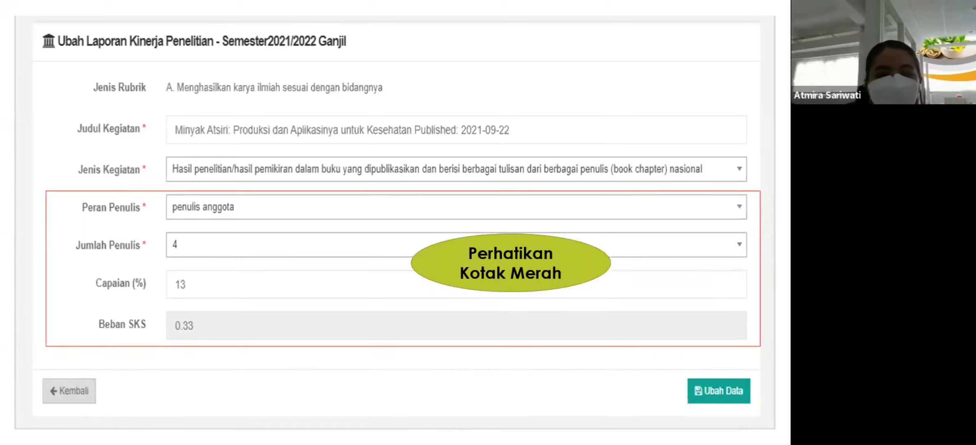
pyautogui.press('Right')
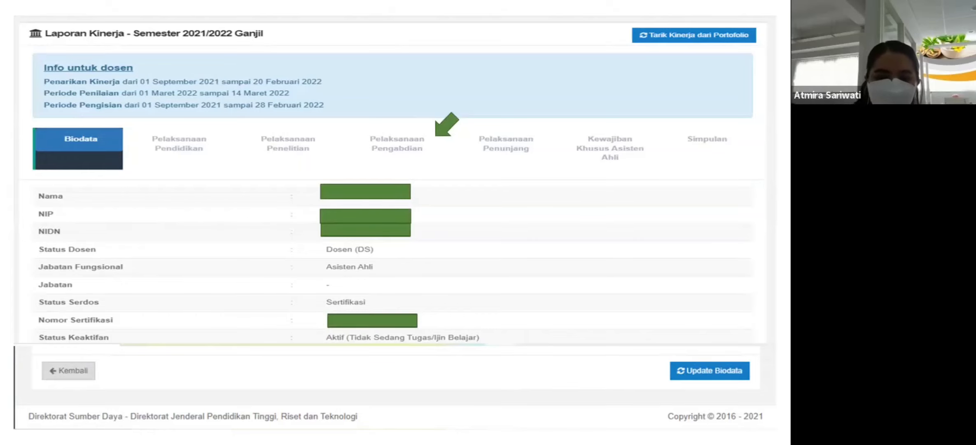
pyautogui.press('Right')
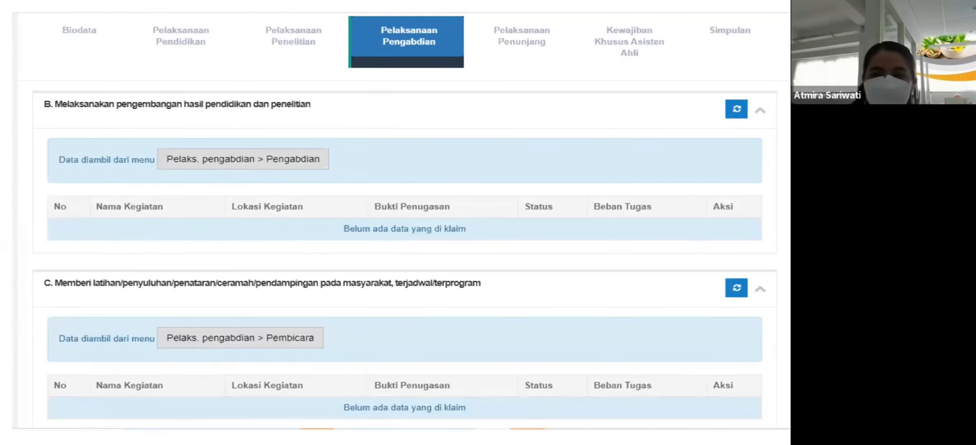
pyautogui.press('Right')
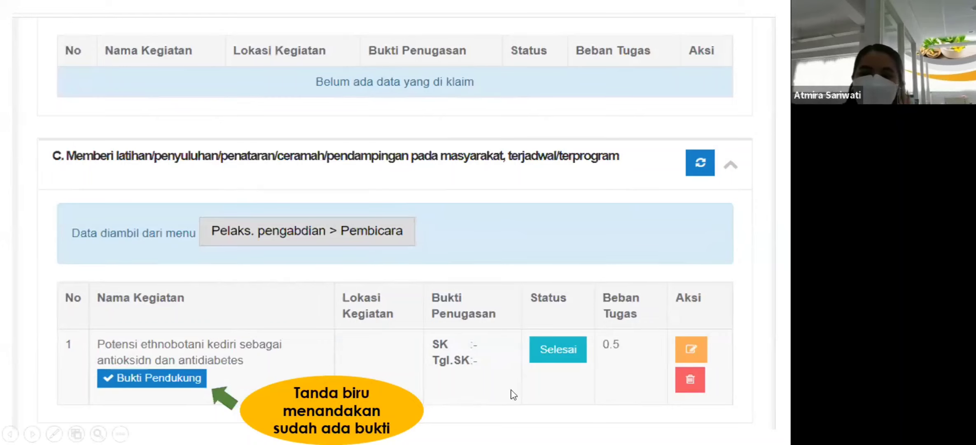
pyautogui.click(586, 356)
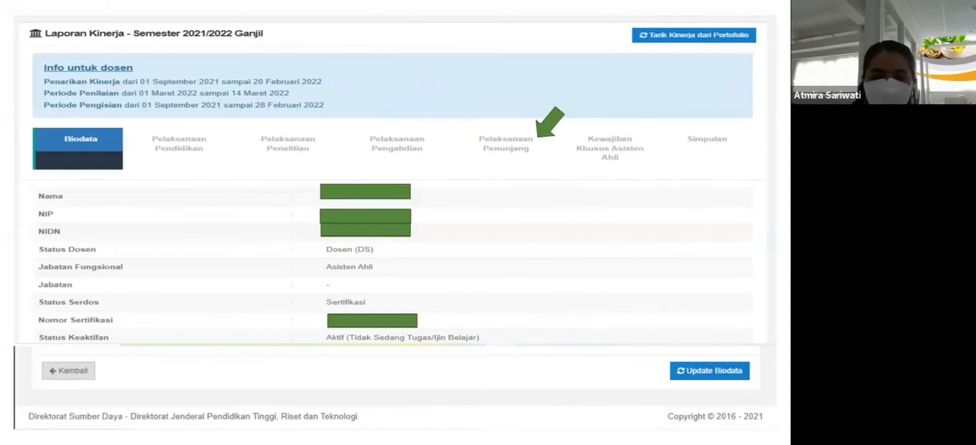
pyautogui.press('Right')
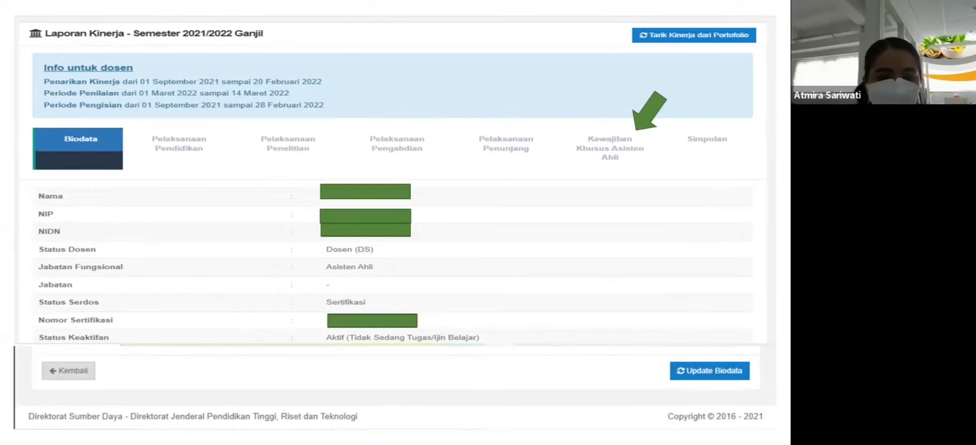
pyautogui.press('Right')
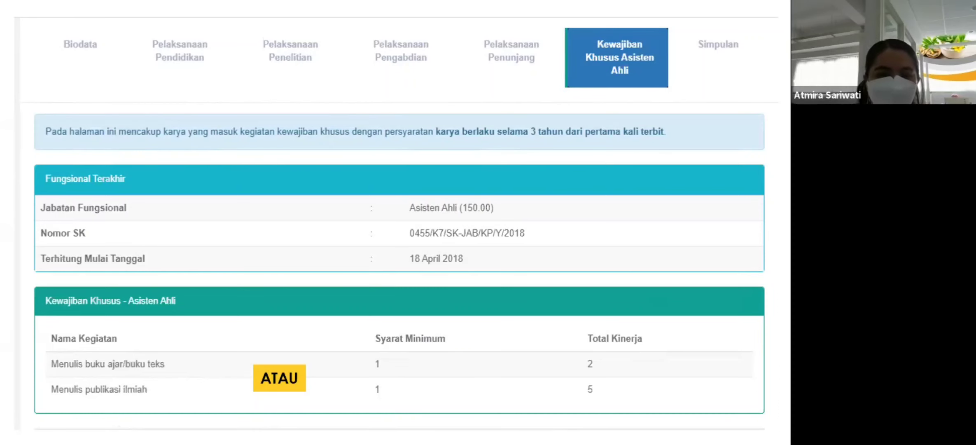
pyautogui.press('Right')
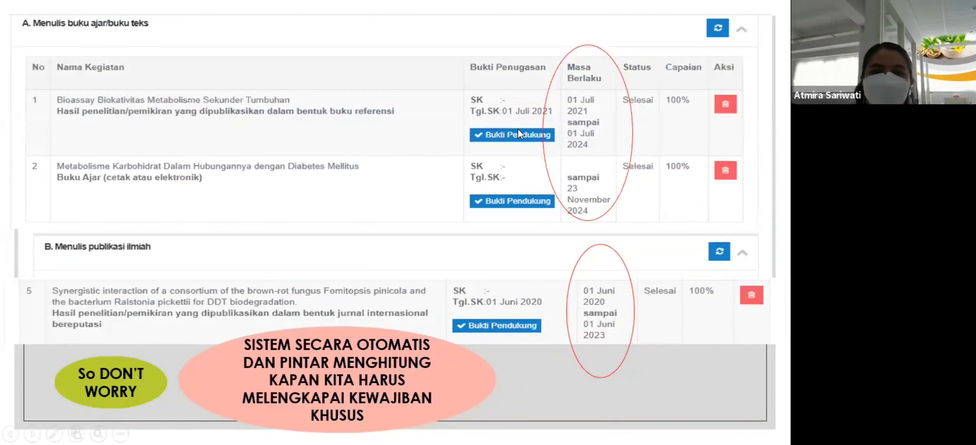
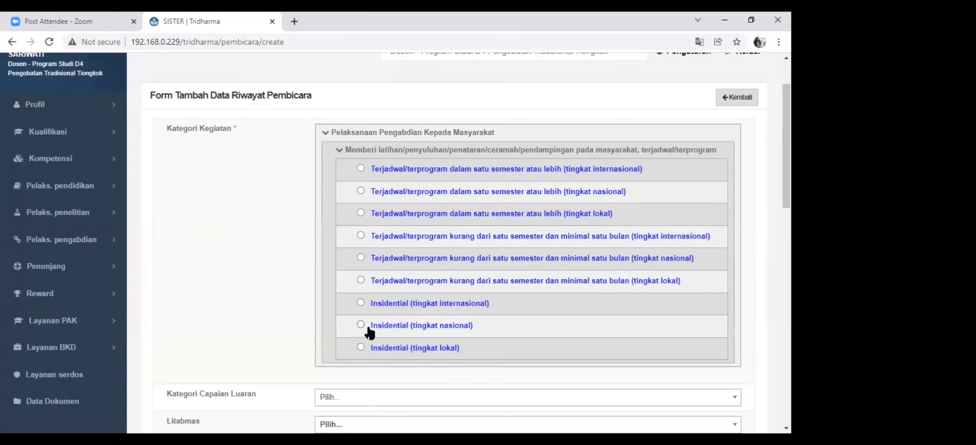
# Step: Examine the new speaker record form, including the Kategori Capaian Luaran choices, the document upload fields and the Jenis Dokumen choices
pyautogui.moveTo(787, 178); pyautogui.dragTo(787, 212)
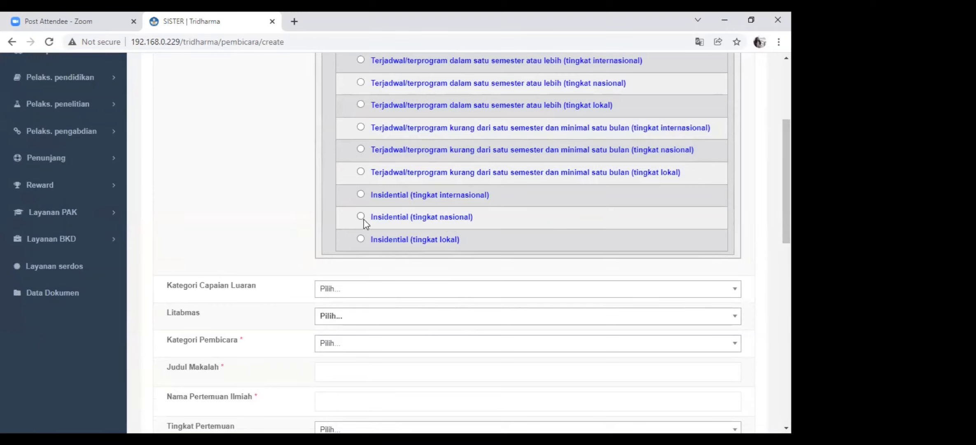
pyautogui.click(735, 289)
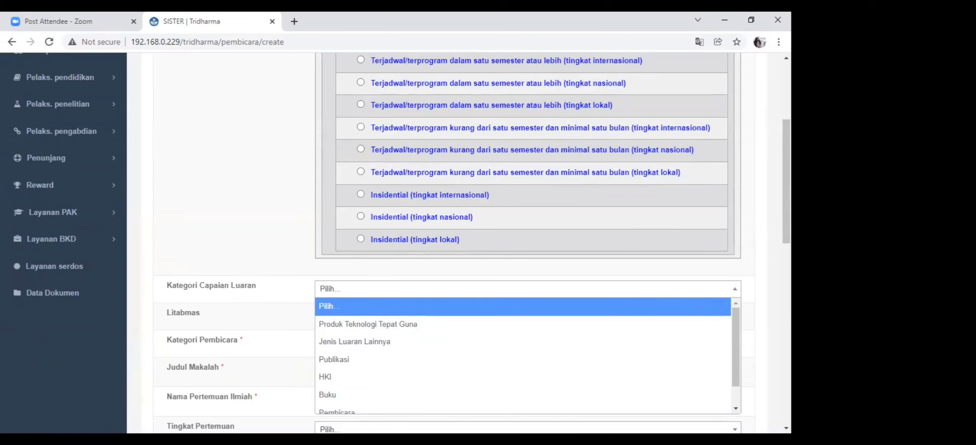
pyautogui.scroll(-1, 756, 272)
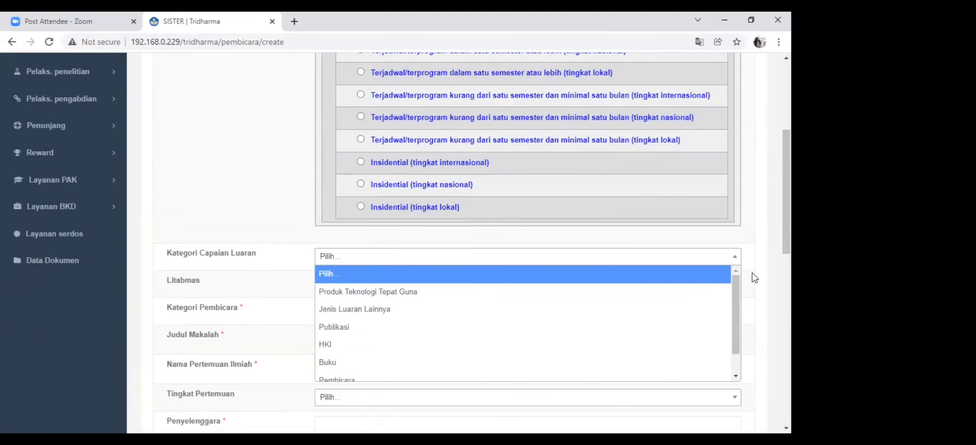
pyautogui.scroll(-8, 756, 272)
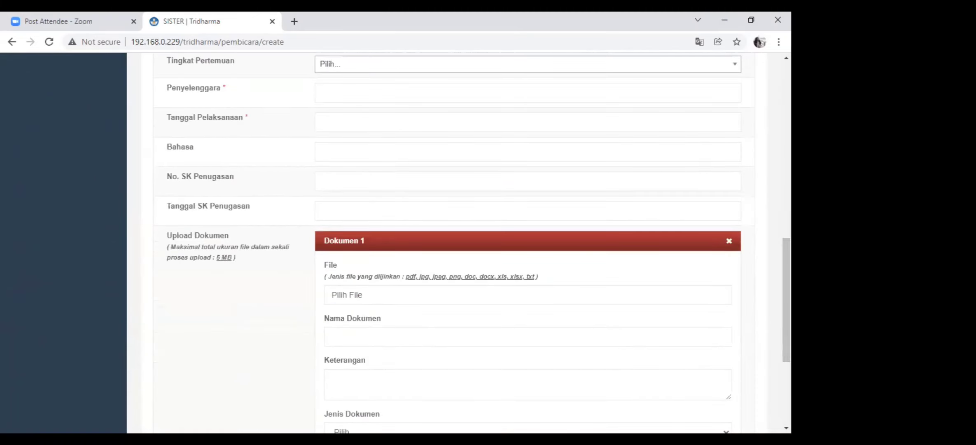
pyautogui.scroll(6, 402, 243)
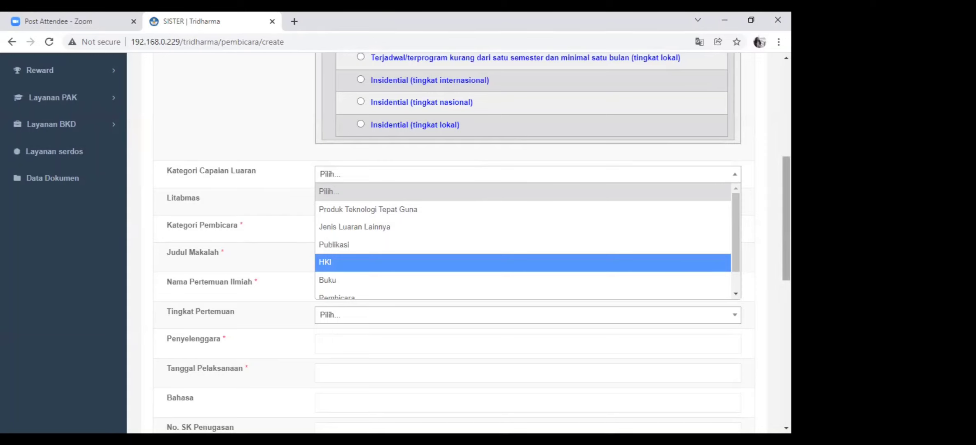
pyautogui.scroll(-3, 786, 219)
pyautogui.scroll(-4, 786, 264)
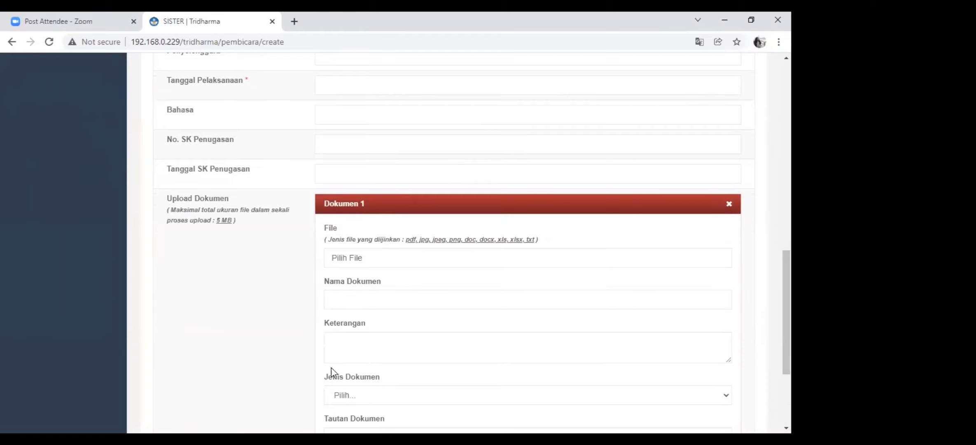
pyautogui.click(727, 399)
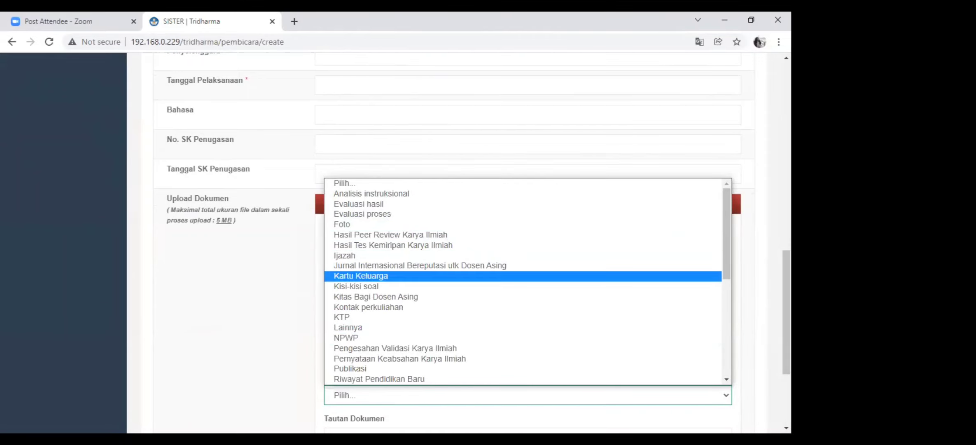
pyautogui.scroll(-3, 786, 309)
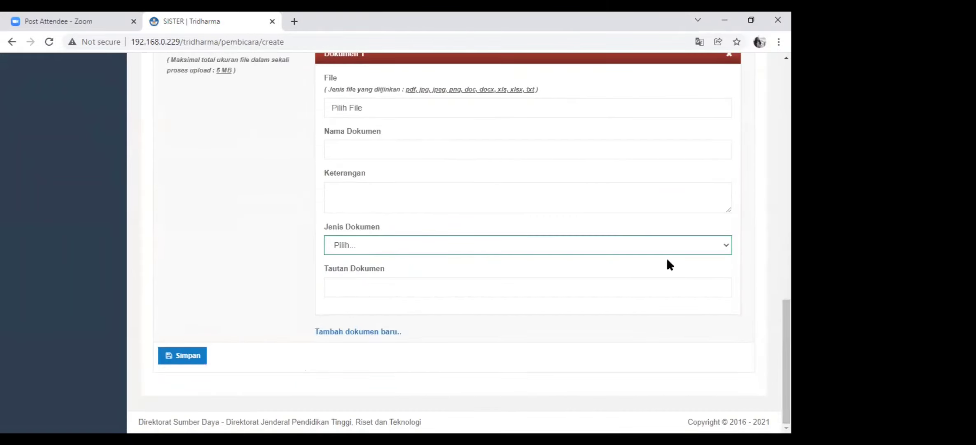
pyautogui.scroll(5, 786, 362)
pyautogui.scroll(7, 786, 284)
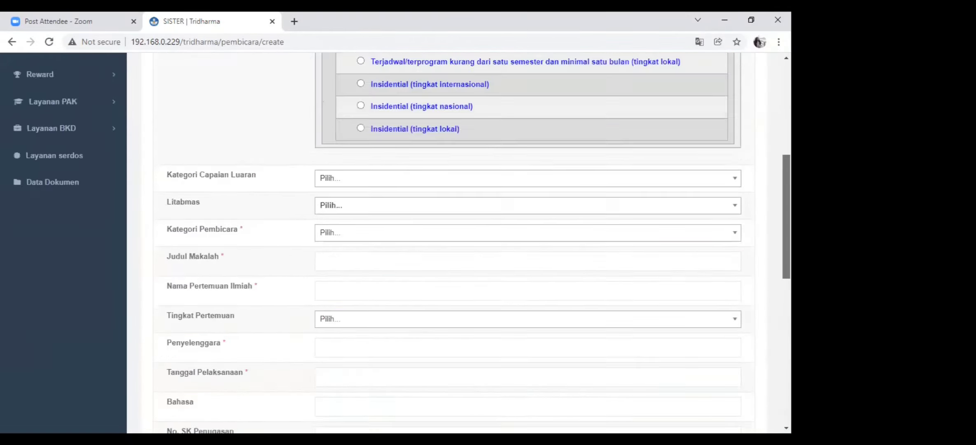
# Step: Open the Pelaksanaan Pengabdian section of the 2021/2022 Ganjil BKD performance report and refresh the data of part C
pyautogui.click(40, 233)
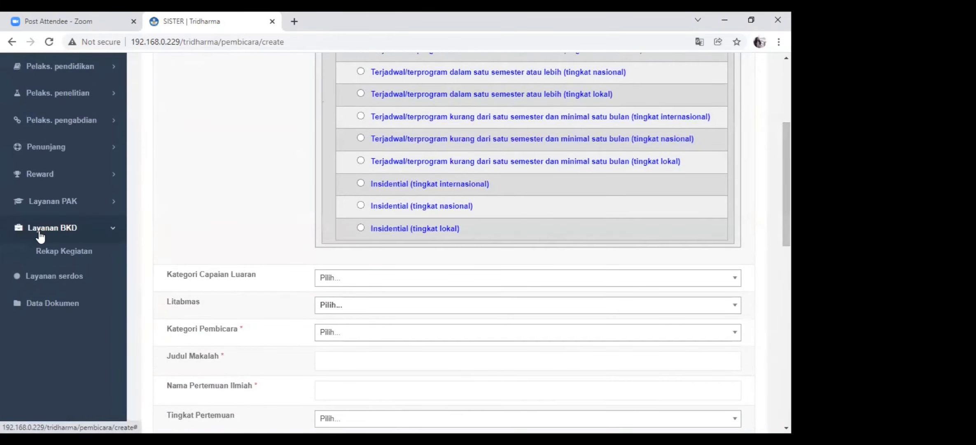
pyautogui.click(55, 257)
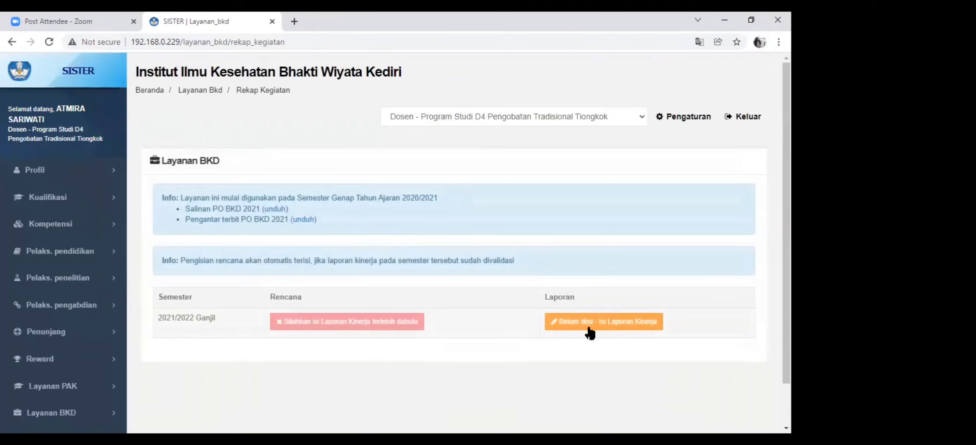
pyautogui.click(584, 325)
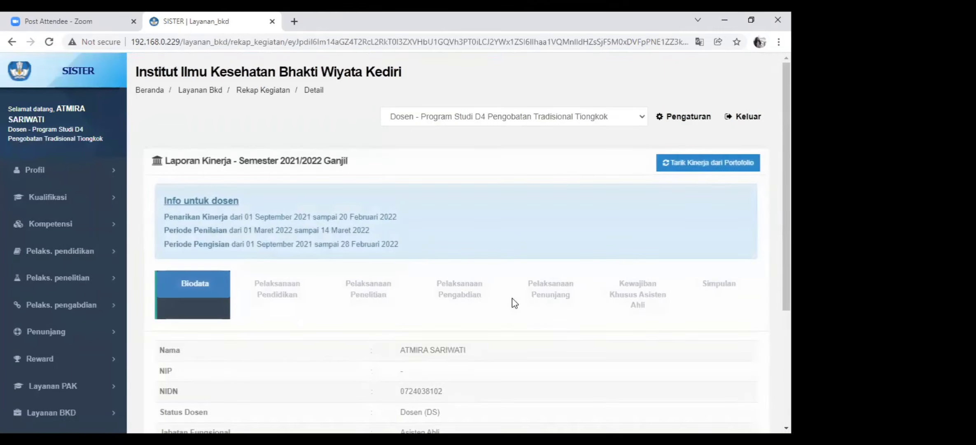
pyautogui.click(476, 287)
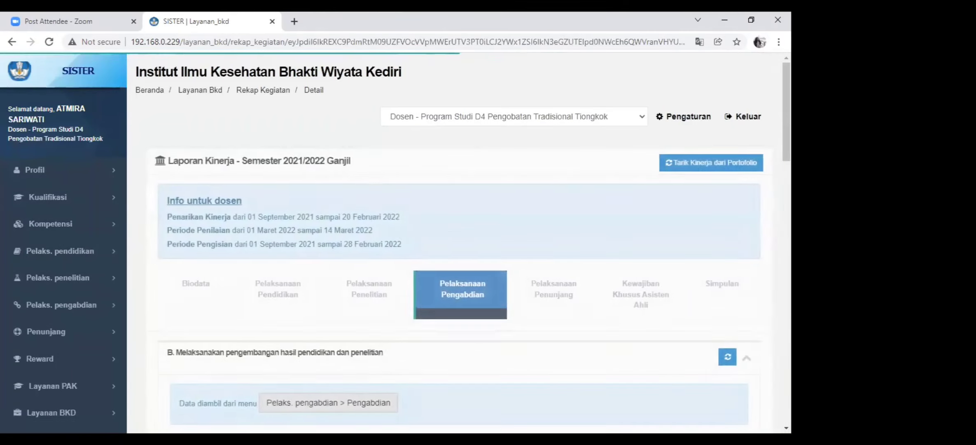
pyautogui.scroll(-5, 475, 287)
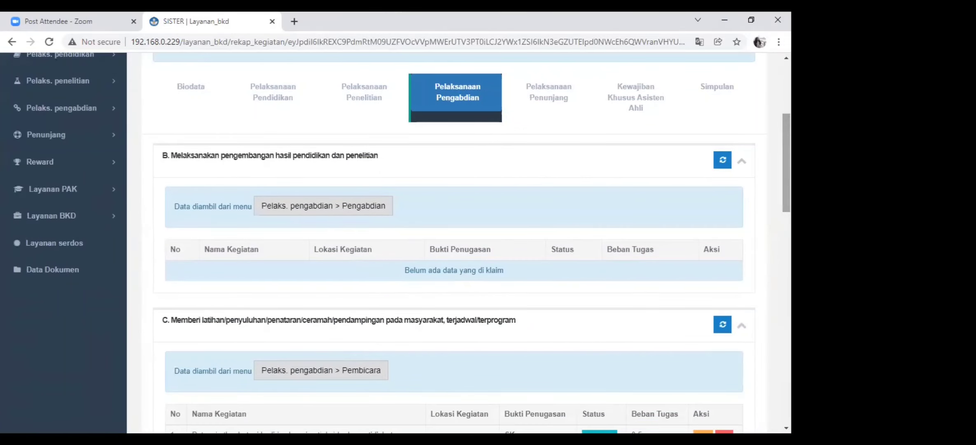
pyautogui.click(723, 326)
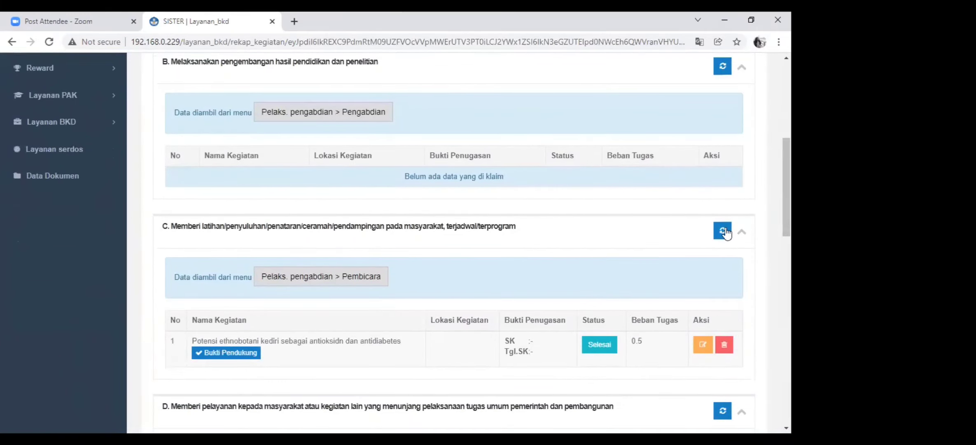
# Step: Refresh part C, the community training and counselling activities, from the Pembicara records once more
pyautogui.click(723, 231)
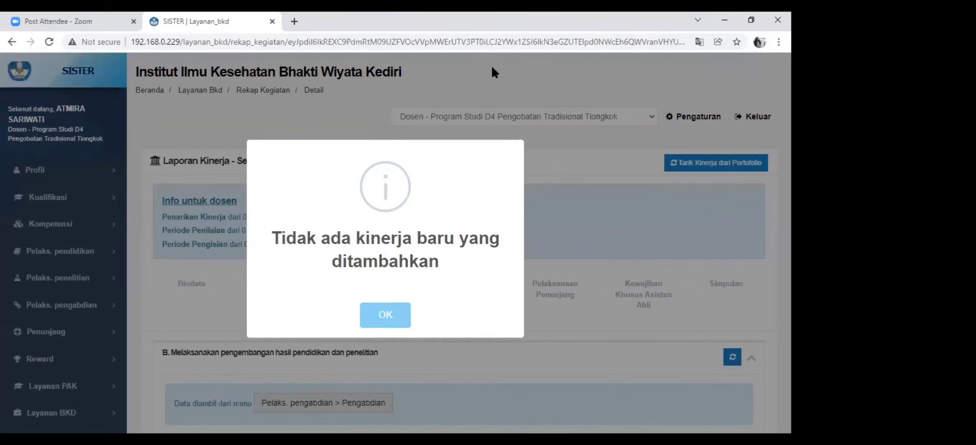
pyautogui.click(387, 315)
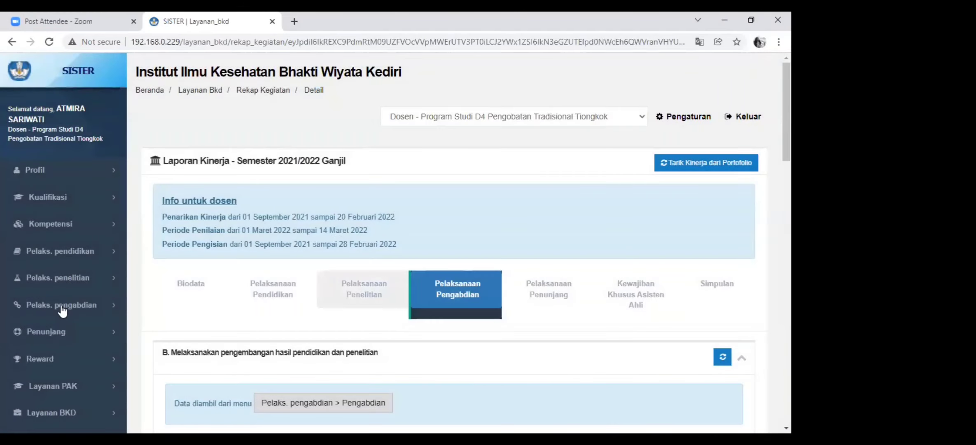
# Step: Start a new Pengabdian record and expand both activity groups under Pelaksanaan Pengabdian Kepada Masyarakat in Kategori Kegiatan
pyautogui.click(62, 305)
pyautogui.click(61, 327)
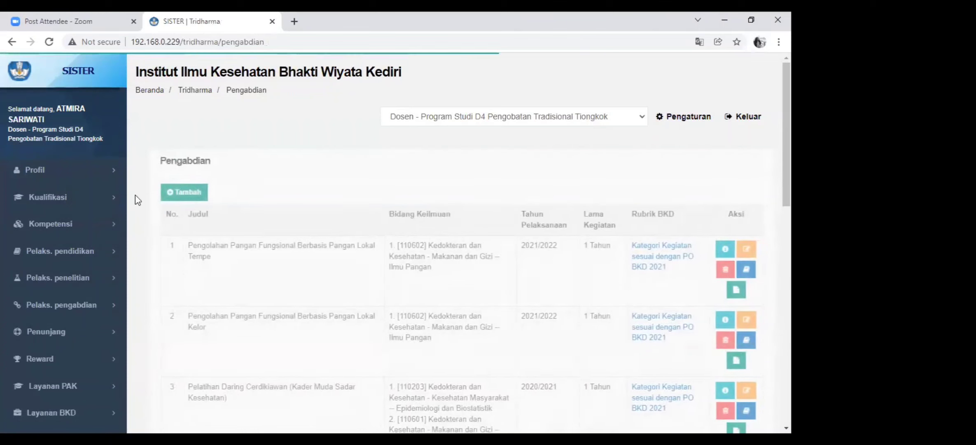
pyautogui.click(175, 190)
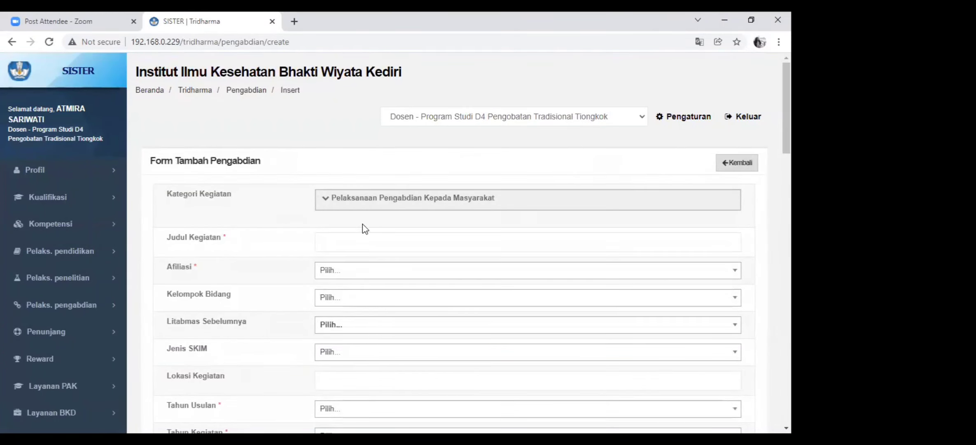
pyautogui.click(324, 200)
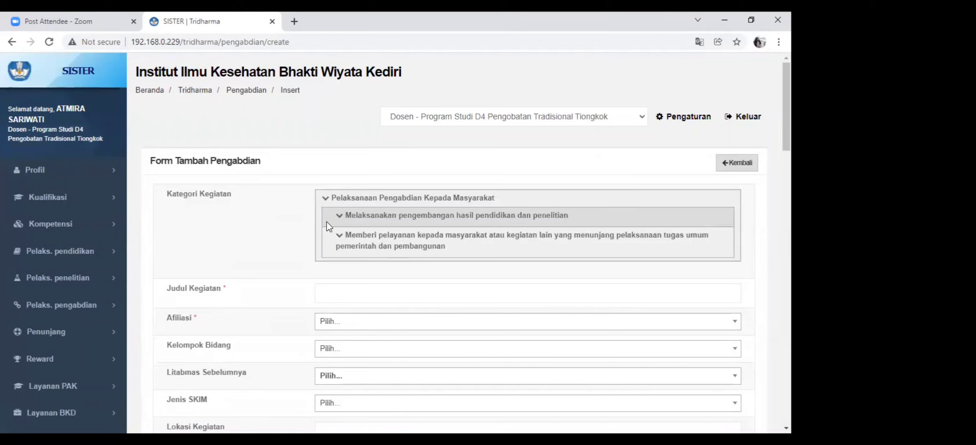
pyautogui.click(340, 236)
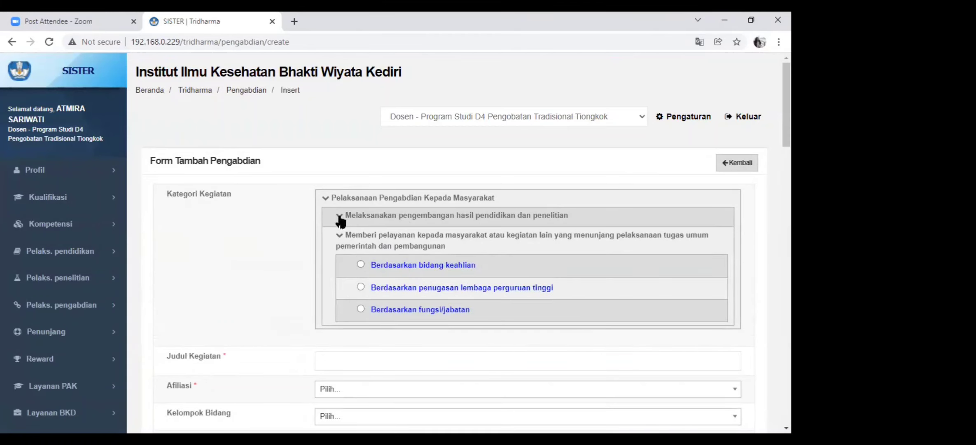
pyautogui.click(340, 216)
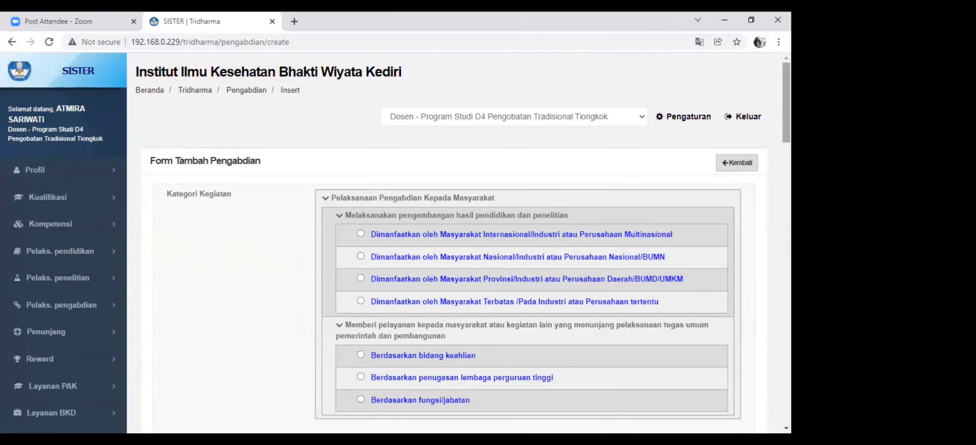
# Step: Examine the new Pengabdian form from Kategori Kegiatan and Afiliasi through the year, funding and document upload fields to Anggota Kegiatan (Dosen)
pyautogui.scroll(-3, 453, 248)
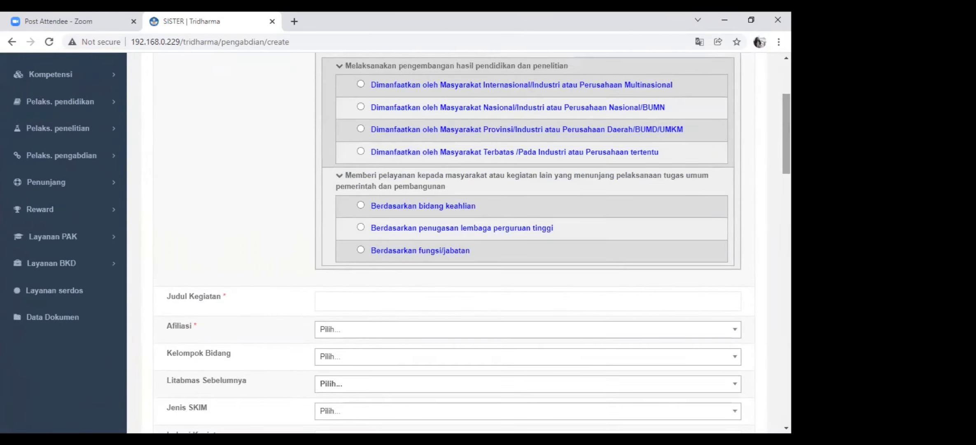
pyautogui.scroll(-1, 578, 160)
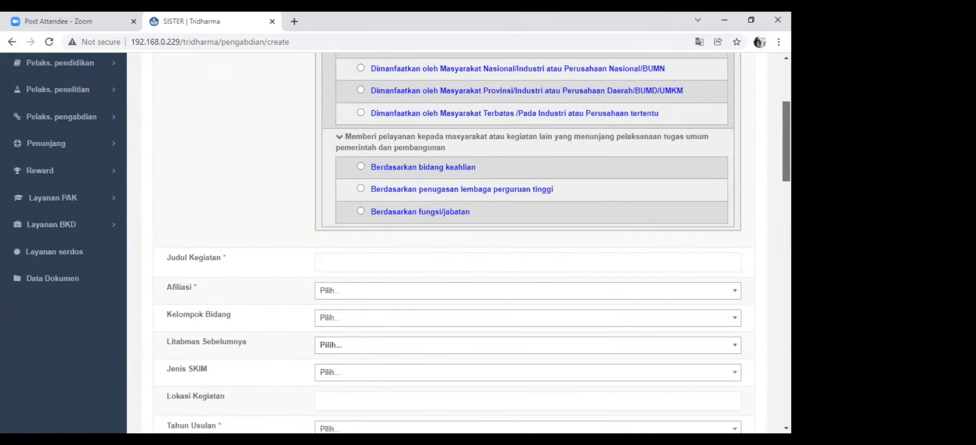
pyautogui.scroll(1, 578, 160)
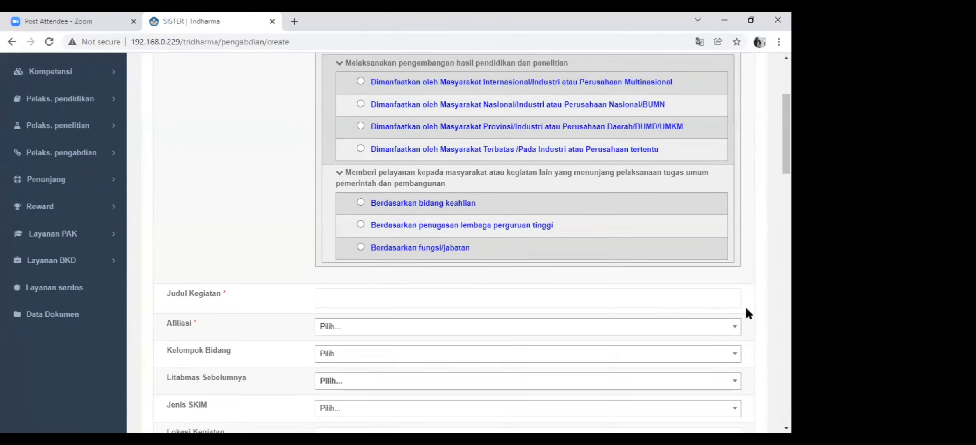
pyautogui.click(735, 329)
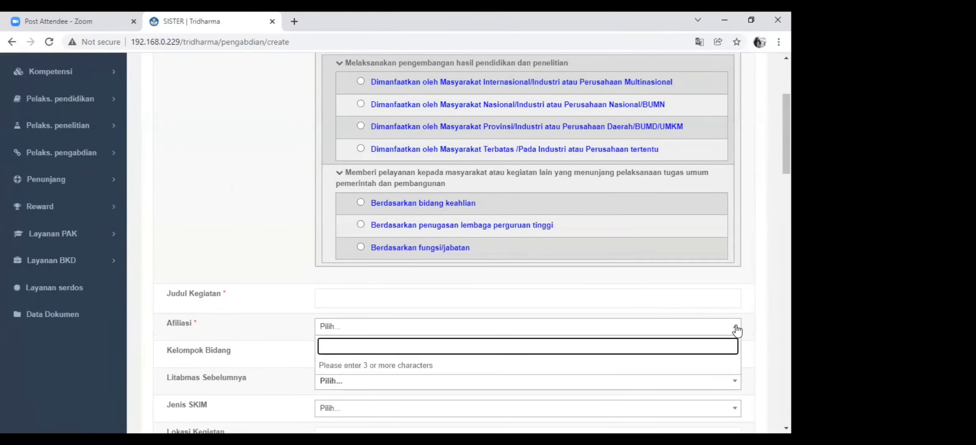
pyautogui.scroll(-2, 786, 136)
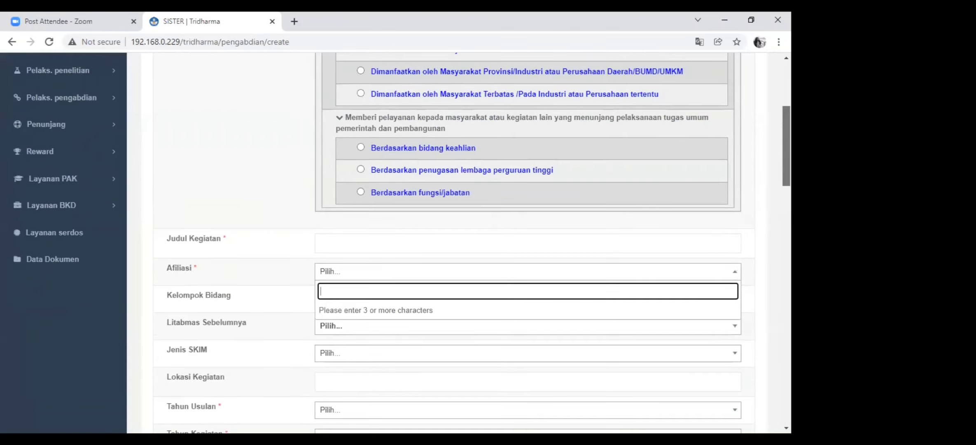
pyautogui.scroll(-4, 787, 145)
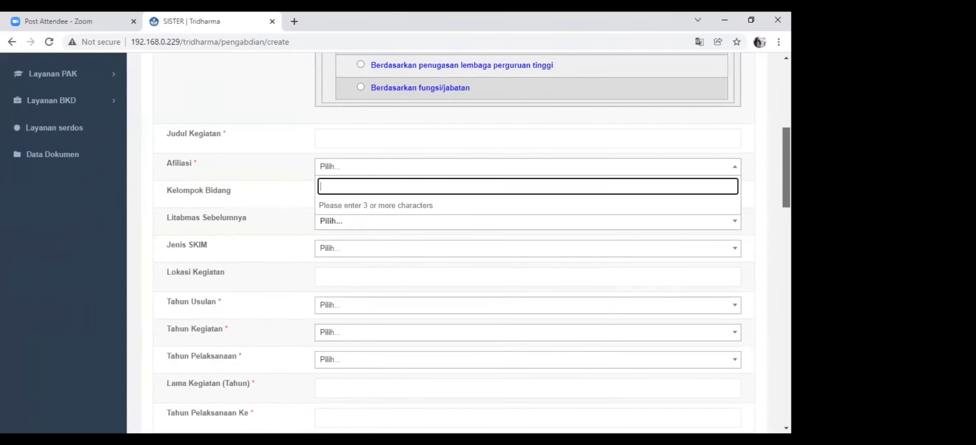
pyautogui.scroll(-1, 787, 164)
pyautogui.scroll(-2, 786, 173)
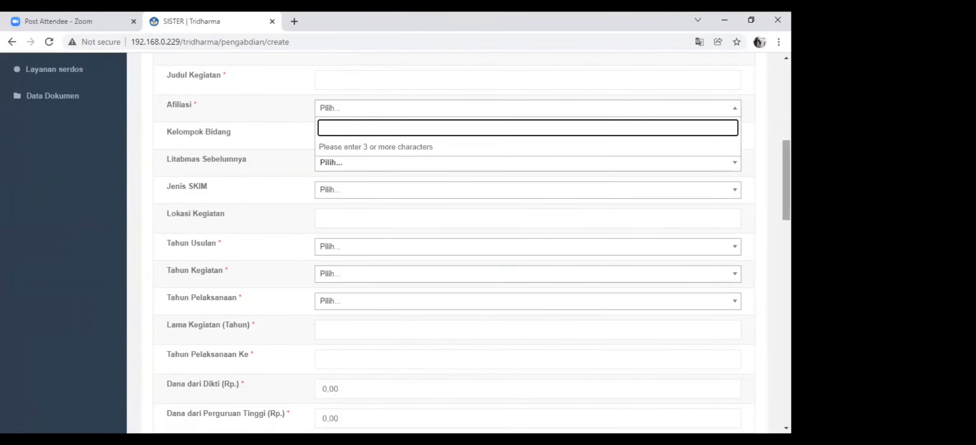
pyautogui.scroll(-2, 786, 181)
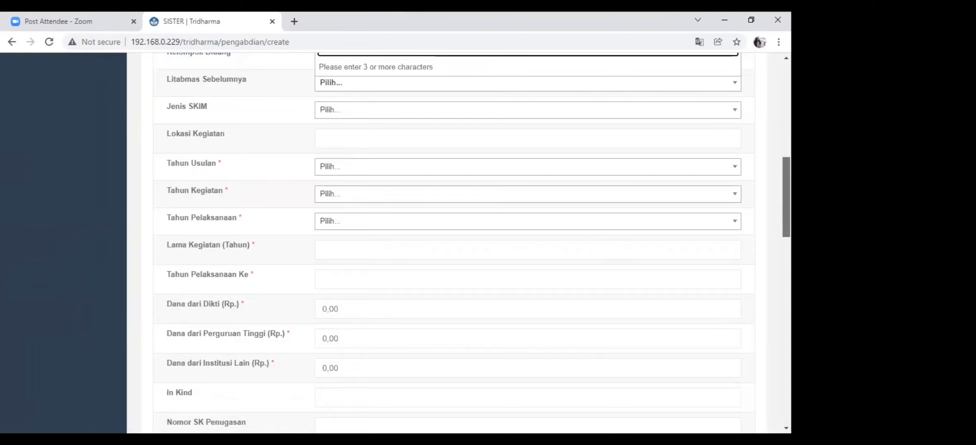
pyautogui.scroll(-4, 453, 248)
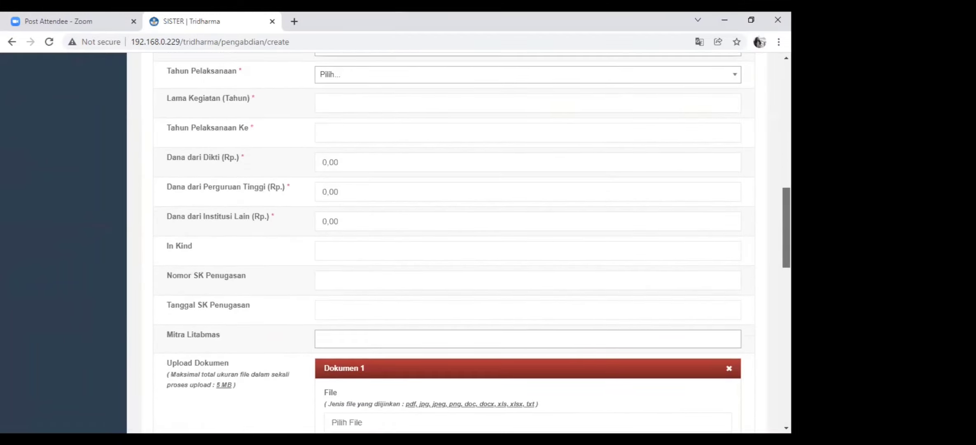
pyautogui.scroll(-7, 453, 247)
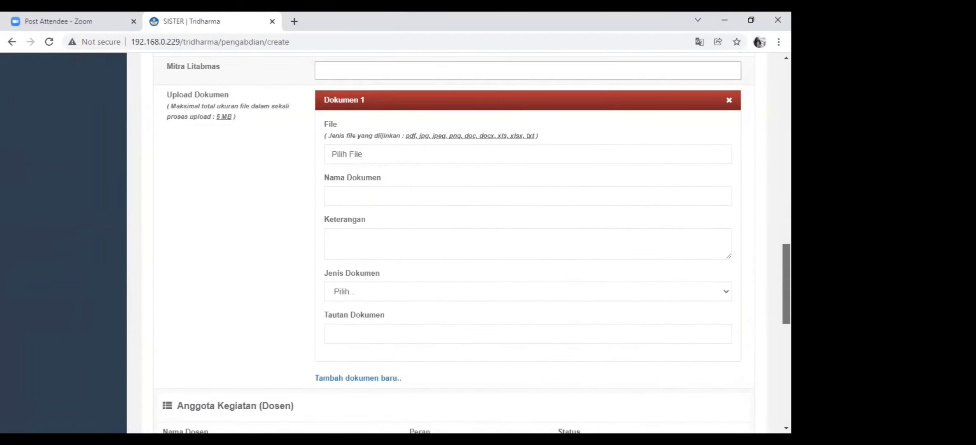
pyautogui.scroll(-3, 453, 248)
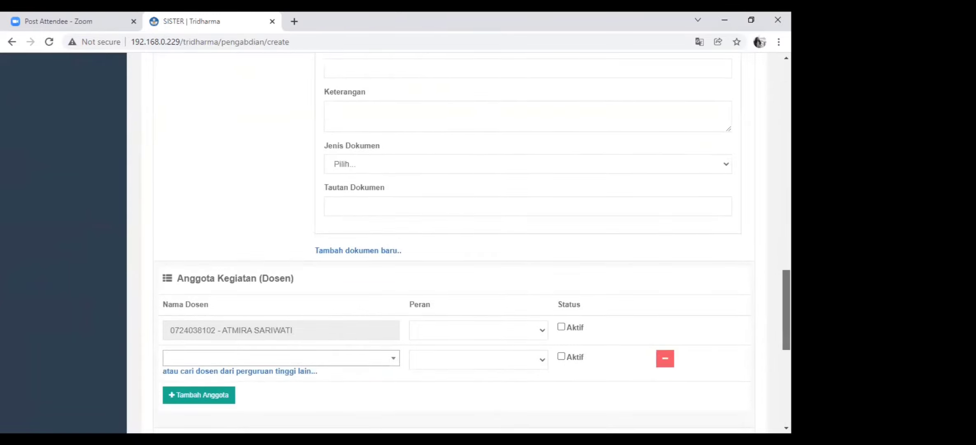
# Step: Review the Kategori Kegiatan choices again together with the general fields from Judul Kegiatan to Tahun Pelaksanaan
pyautogui.scroll(12, 454, 248)
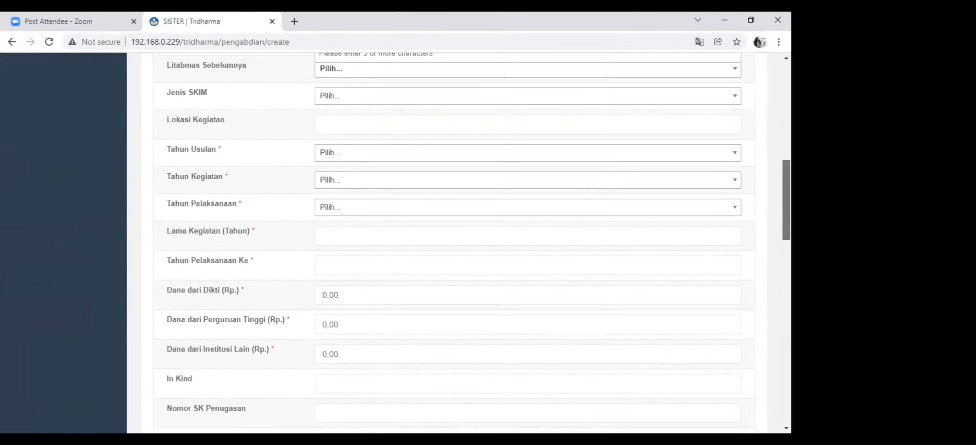
pyautogui.scroll(2, 453, 248)
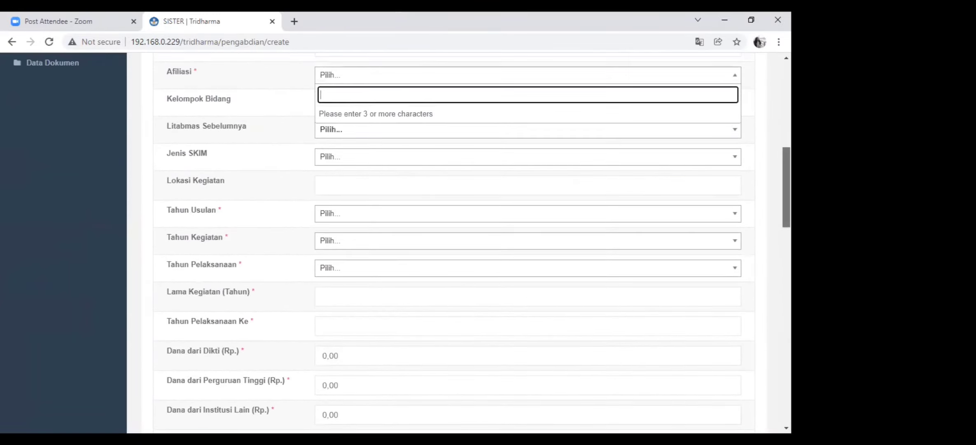
pyautogui.scroll(3, 453, 247)
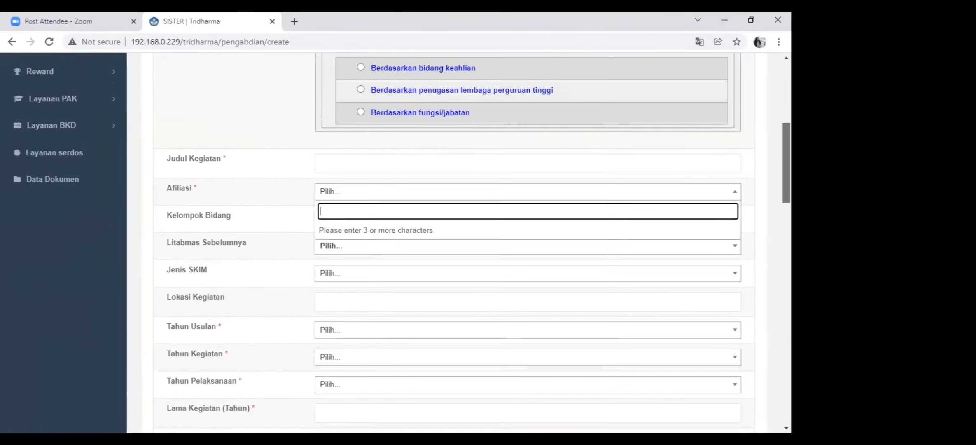
pyautogui.scroll(1, 453, 248)
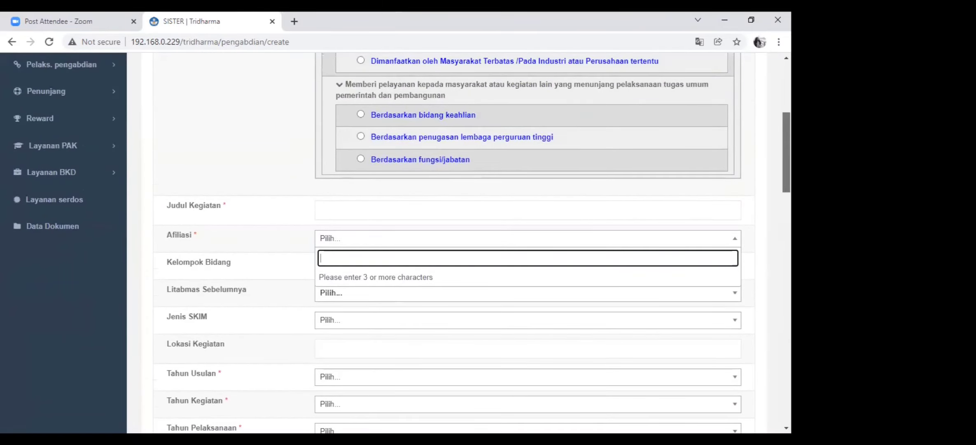
pyautogui.scroll(3, 453, 247)
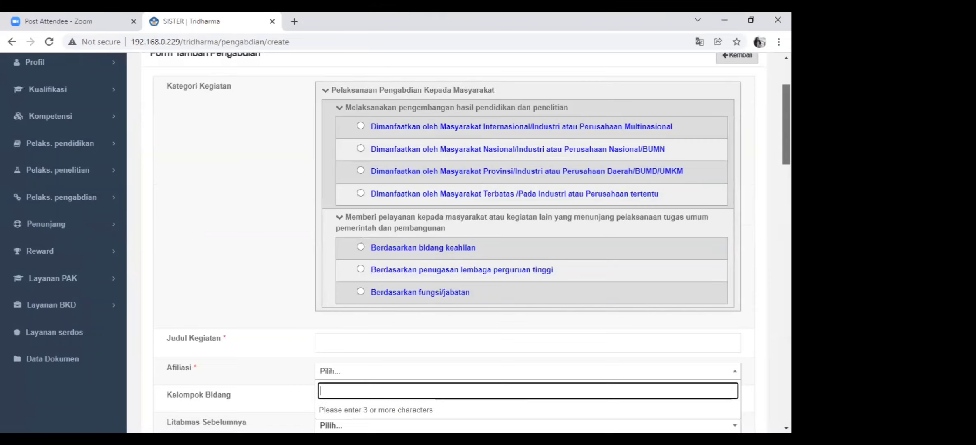
pyautogui.scroll(-4, 453, 247)
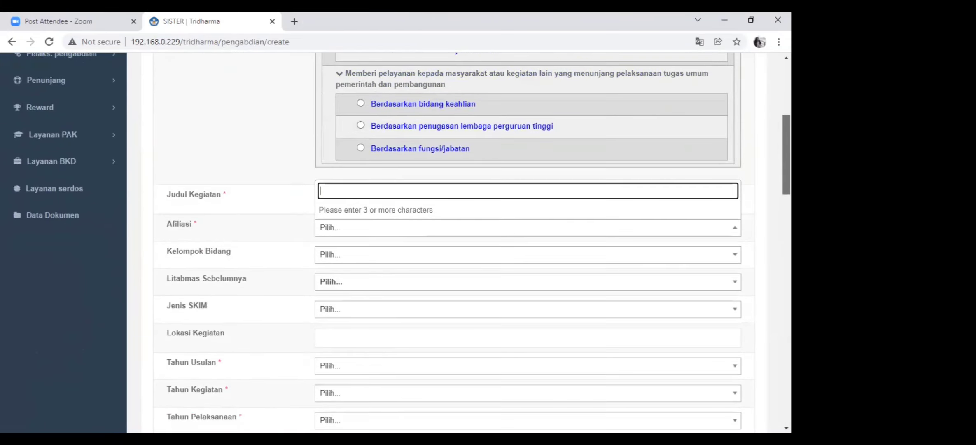
pyautogui.scroll(-2, 453, 247)
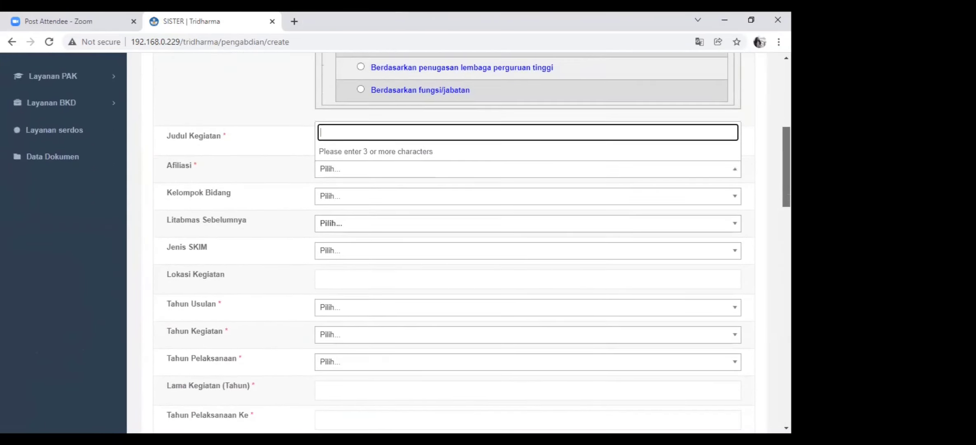
pyautogui.scroll(6, 454, 247)
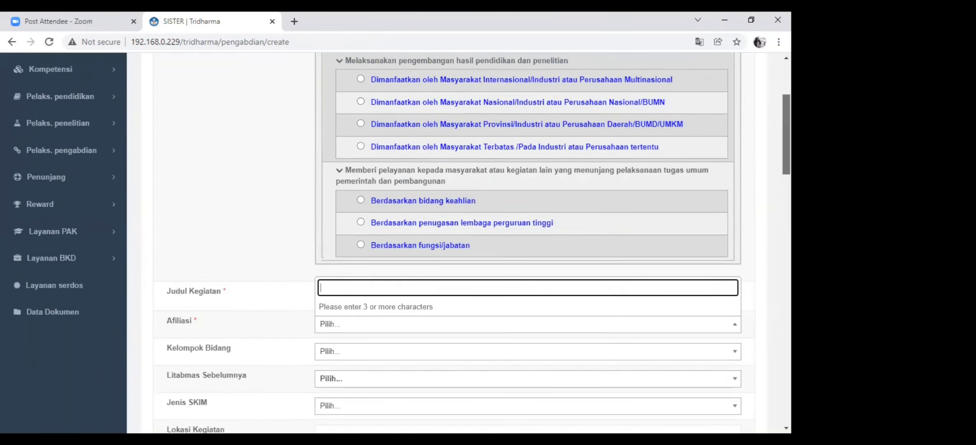
pyautogui.scroll(2, 453, 247)
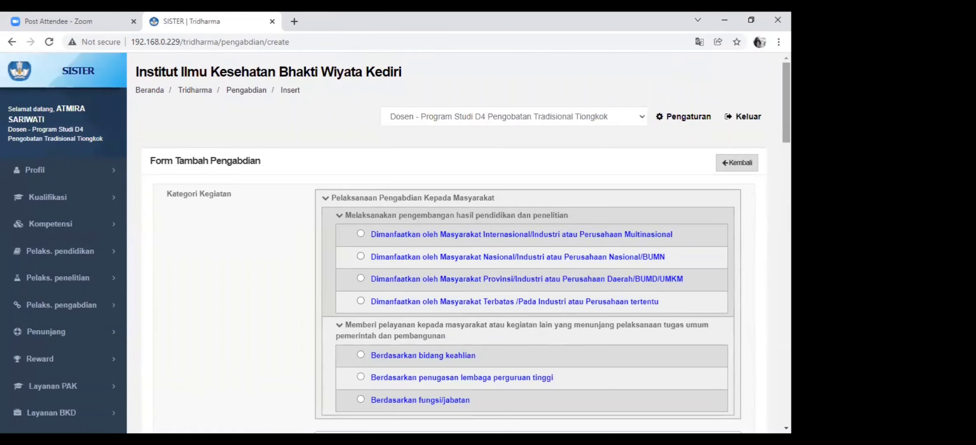
pyautogui.scroll(-3, 453, 247)
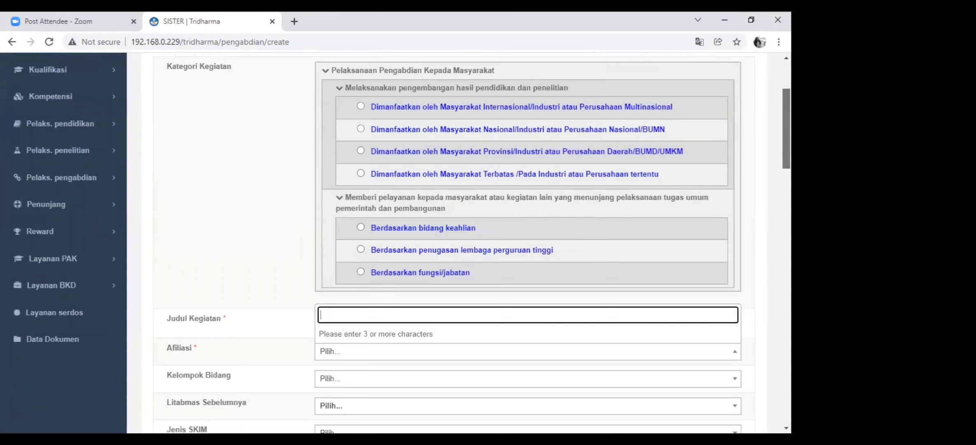
pyautogui.scroll(-1, 453, 247)
pyautogui.scroll(-1, 454, 247)
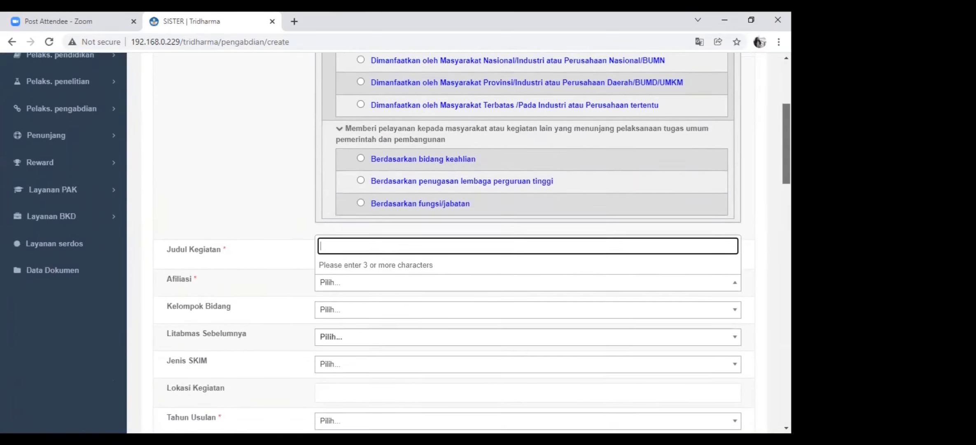
pyautogui.scroll(4, 454, 248)
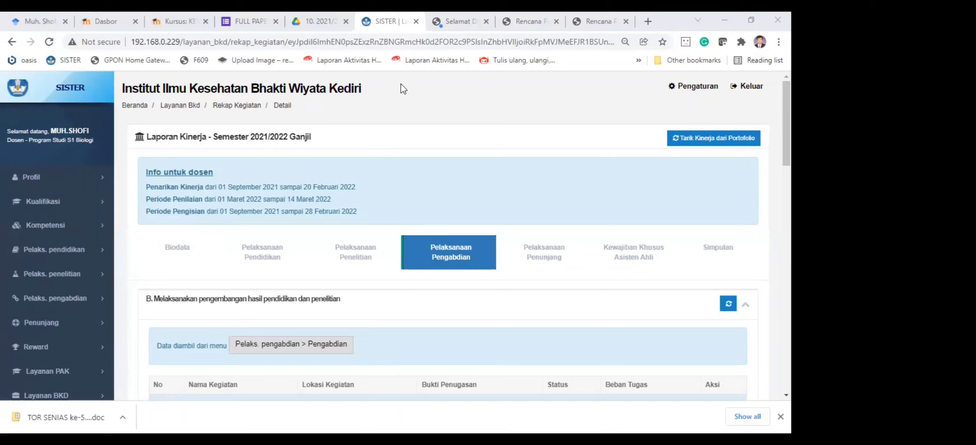
# Step: Open the Pengabdian records and start editing the young jackfruit meatball record, INOVASI PEMBUATAN BAKSO NANGKA MUDA
pyautogui.click(76, 299)
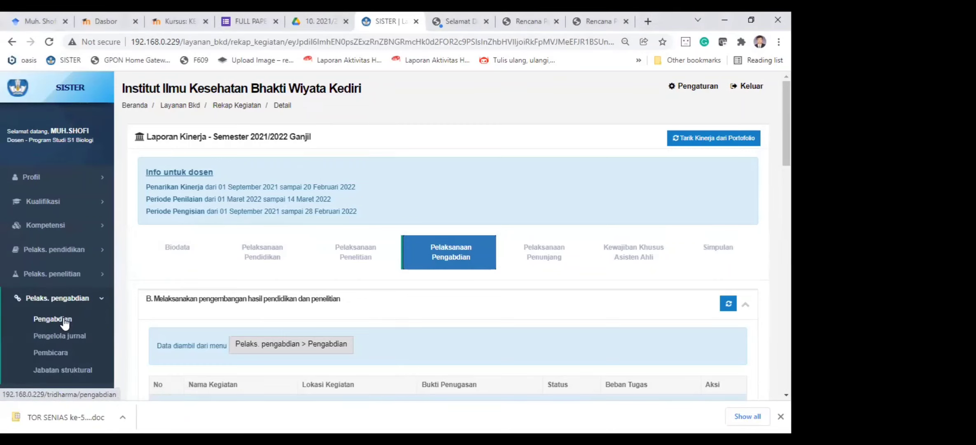
pyautogui.click(64, 321)
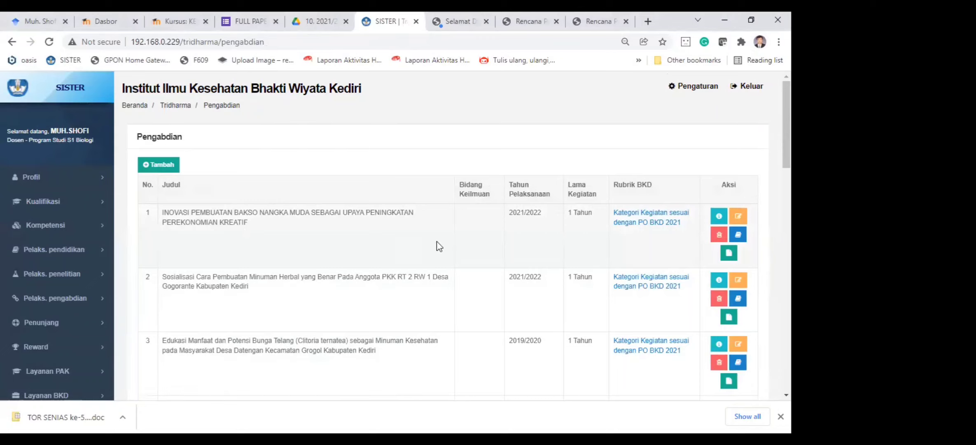
pyautogui.click(738, 217)
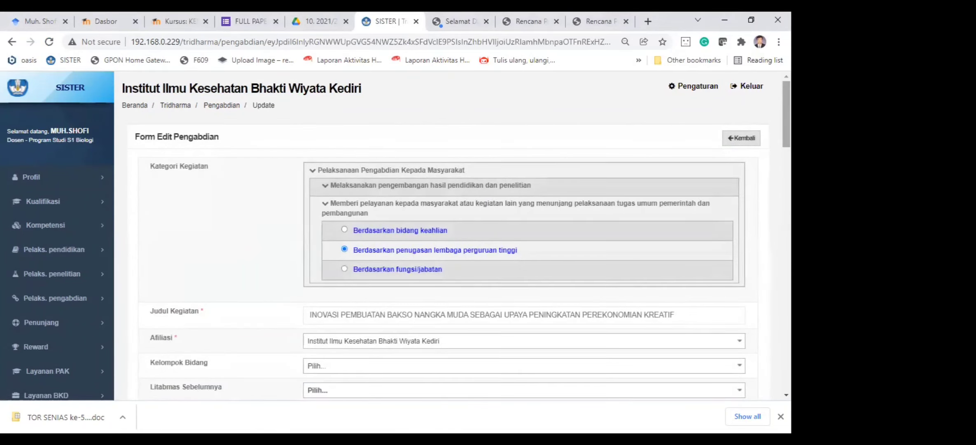
# Step: Set Kelompok Bidang to MATEMATIKA DAN ILMU PENGETAHUAN ALAM (MIPA), searching with "Mipa"
pyautogui.scroll(-3, 669, 238)
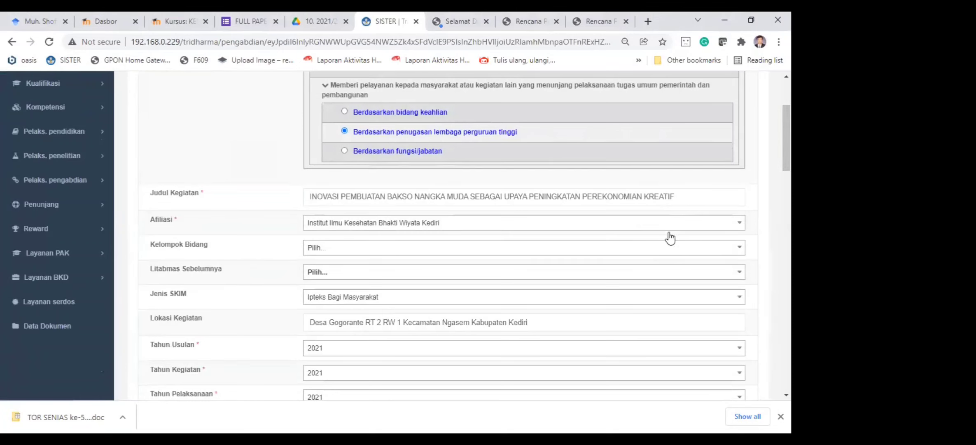
pyautogui.click(666, 249)
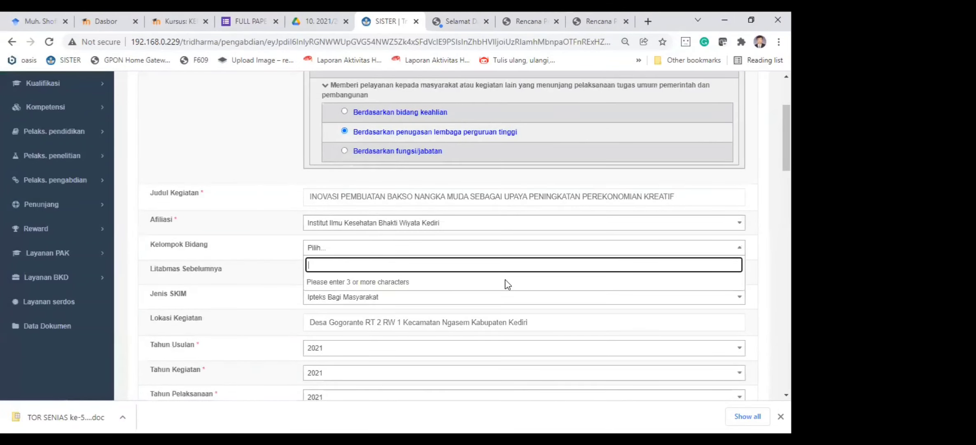
pyautogui.write('Mipa')
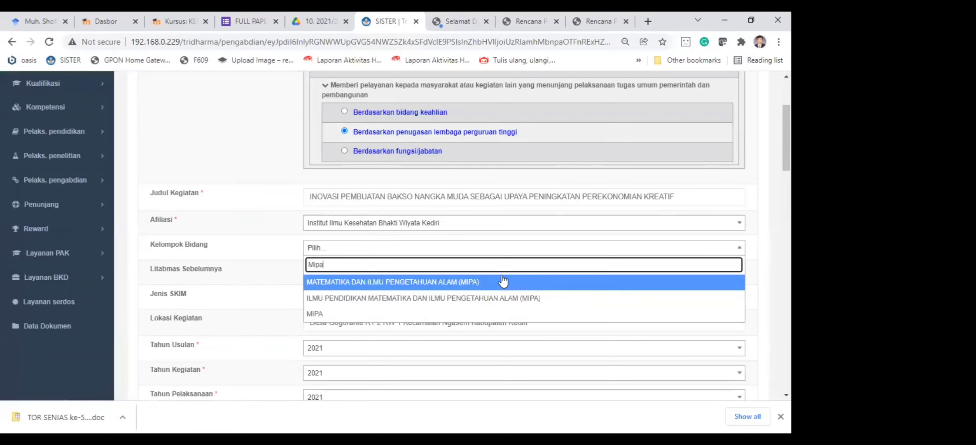
pyautogui.click(462, 283)
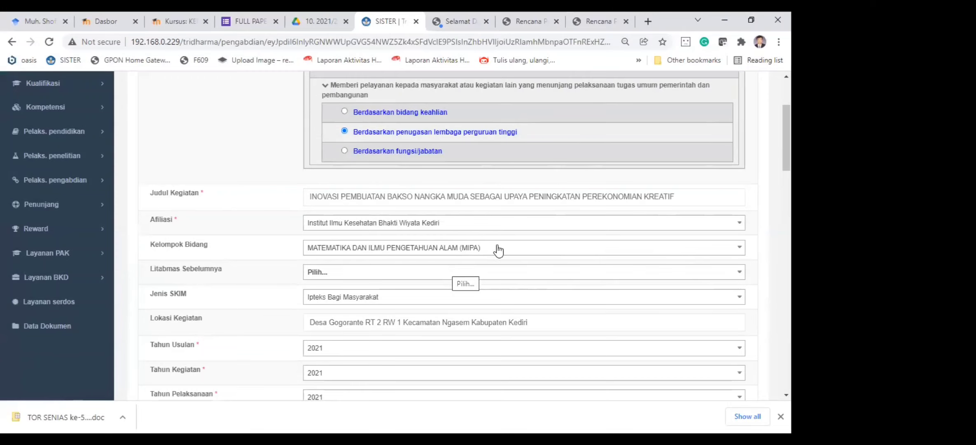
# Step: Review the record's fields from Jenis SKIM and Lokasi Kegiatan through the years and funding to Tanggal SK Penugasan
pyautogui.scroll(-1, 786, 138)
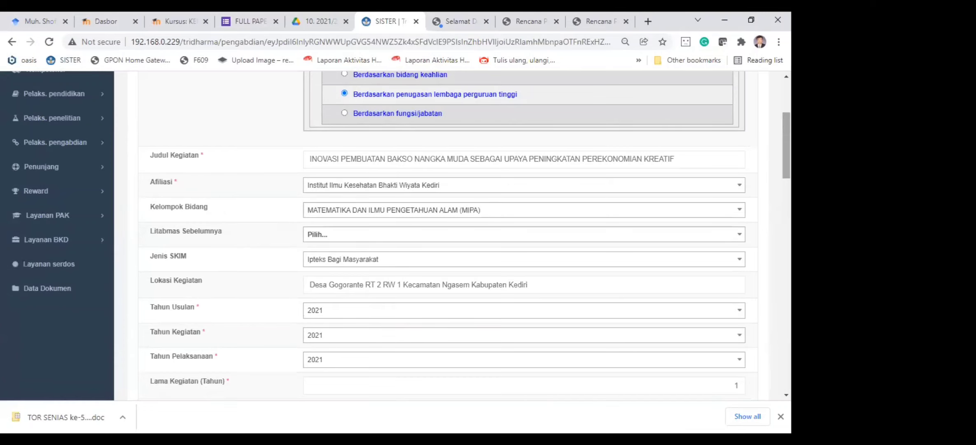
pyautogui.scroll(-2, 786, 144)
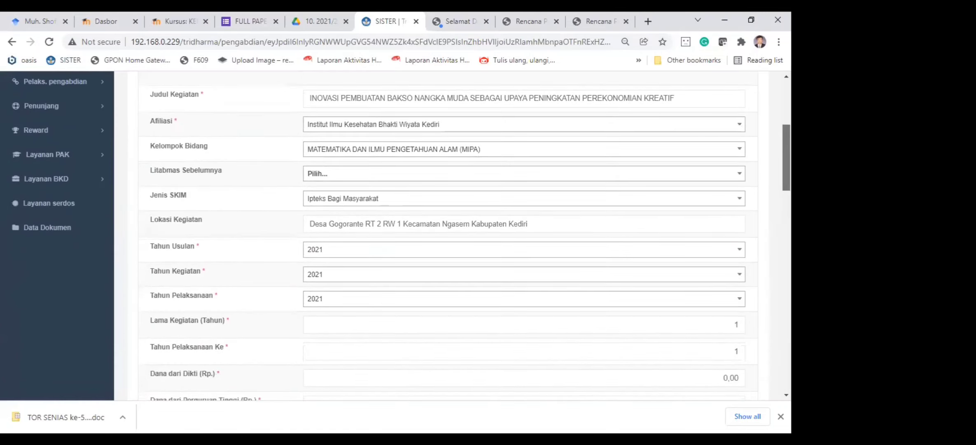
pyautogui.scroll(-1, 786, 157)
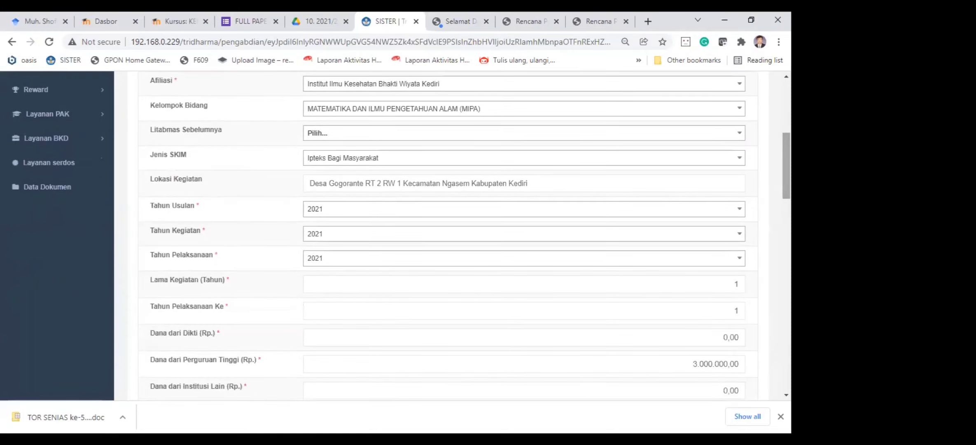
pyautogui.scroll(-1, 786, 165)
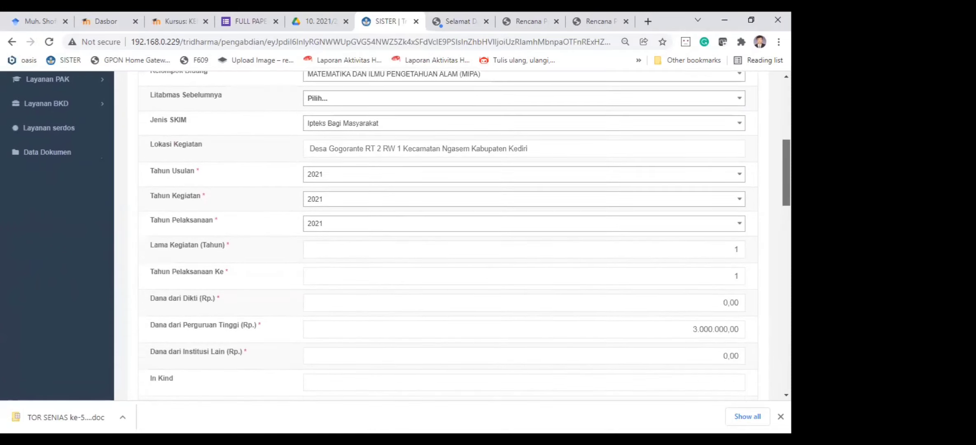
pyautogui.scroll(-1, 786, 165)
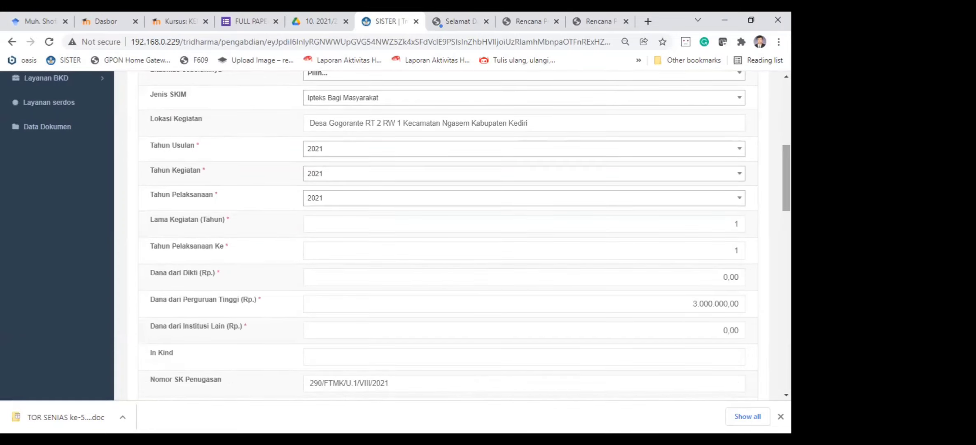
pyautogui.scroll(-1, 786, 177)
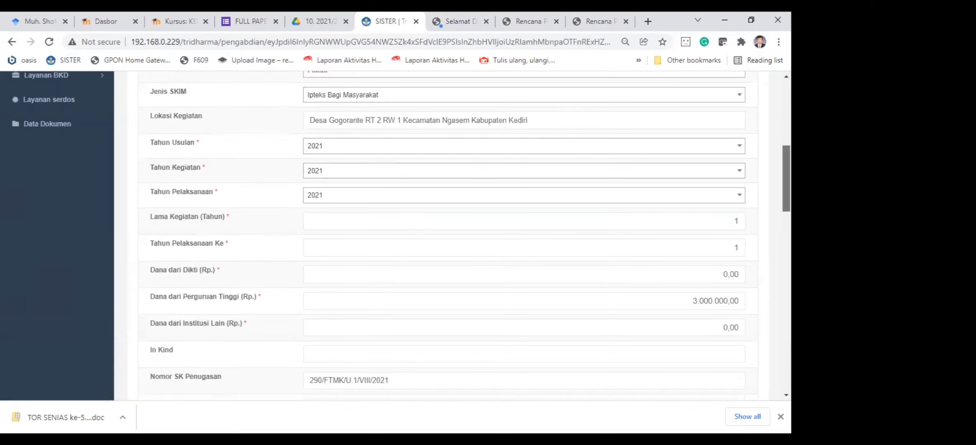
pyautogui.scroll(-1, 445, 235)
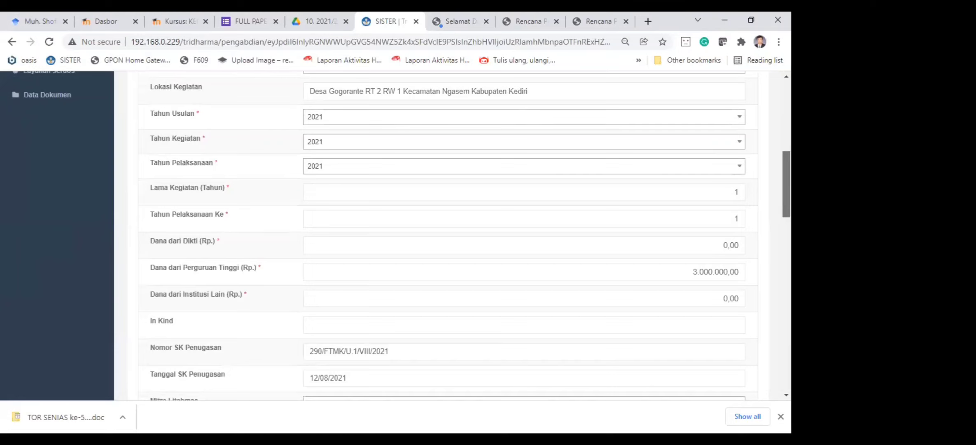
pyautogui.scroll(-1, 445, 235)
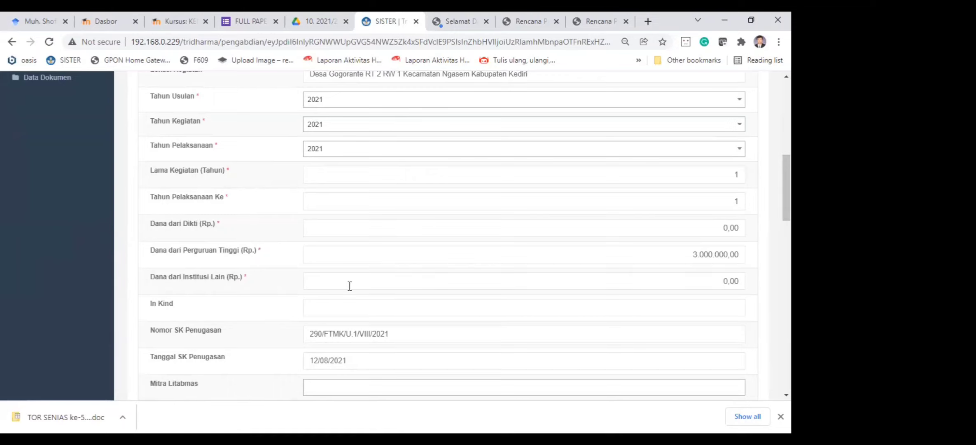
# Step: Try to find a partner for Mitra Litabmas by searching for "desa" and "Gogo", and leave the field empty
pyautogui.click(324, 386)
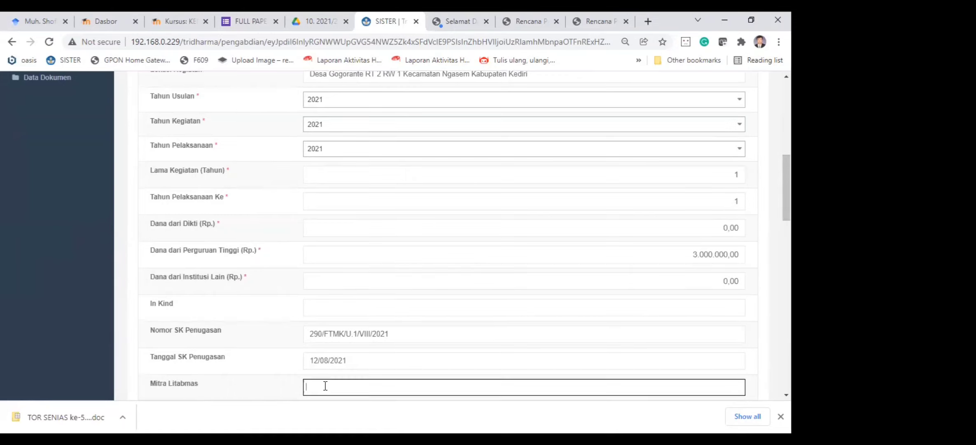
pyautogui.scroll(-3, 460, 260)
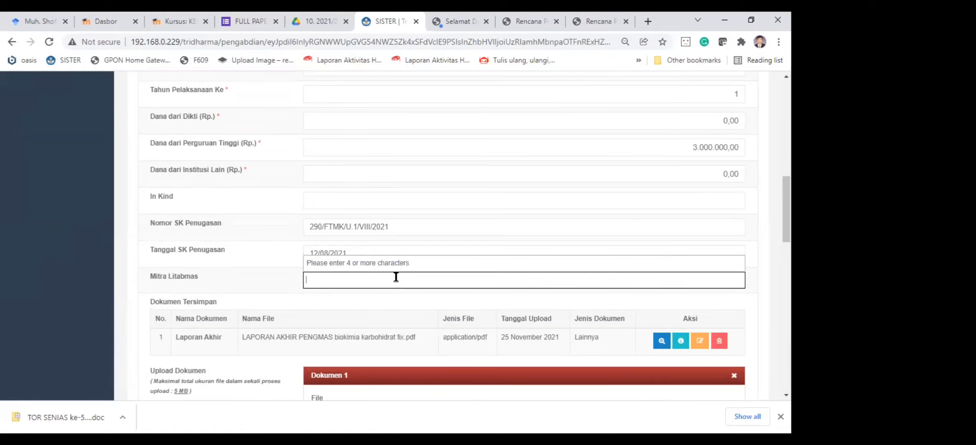
pyautogui.write('desa')
pyautogui.press('BackSpace')
pyautogui.press('BackSpace')
pyautogui.press('BackSpace')
pyautogui.press('BackSpace')
pyautogui.write('go')
pyautogui.press('BackSpace')
pyautogui.press('BackSpace')
pyautogui.write('Gogo')
pyautogui.press('BackSpace')
pyautogui.press('BackSpace')
pyautogui.press('BackSpace')
pyautogui.press('BackSpace')
pyautogui.click(765, 331)
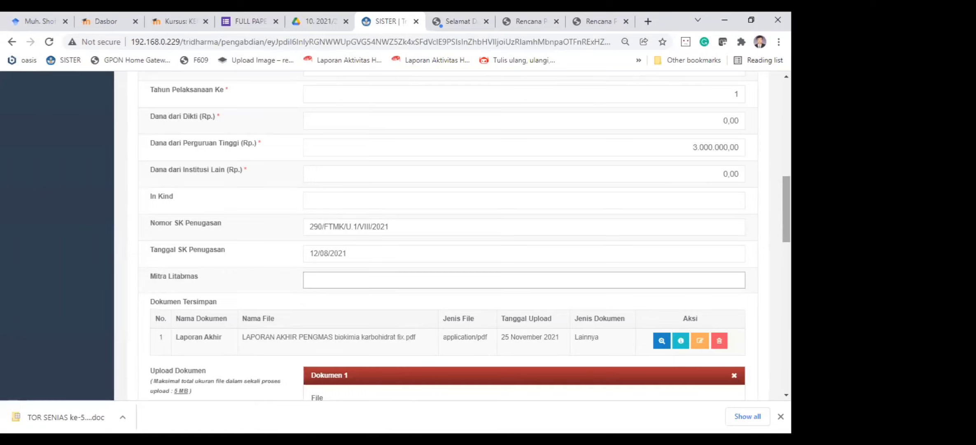
# Step: Examine the stored documents, the Upload Dokumen fields and the lecturer list under Anggota Kegiatan (Dosen)
pyautogui.moveTo(786, 209); pyautogui.dragTo(786, 246)
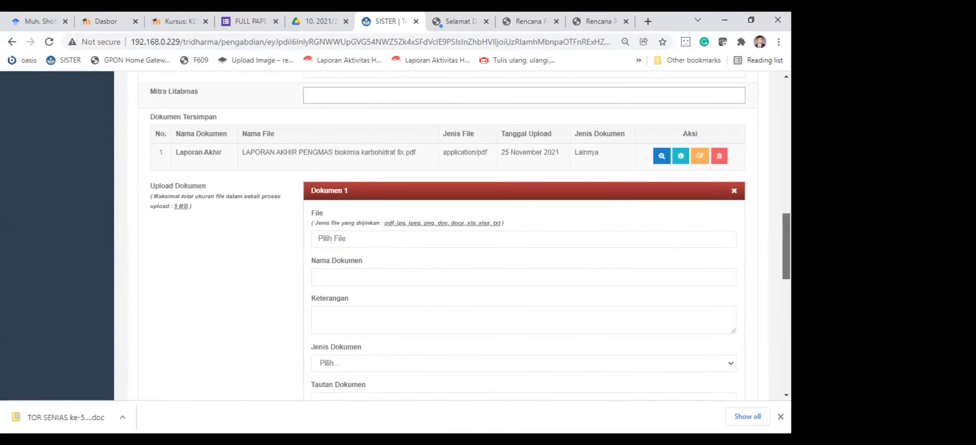
pyautogui.moveTo(786, 246); pyautogui.dragTo(786, 249)
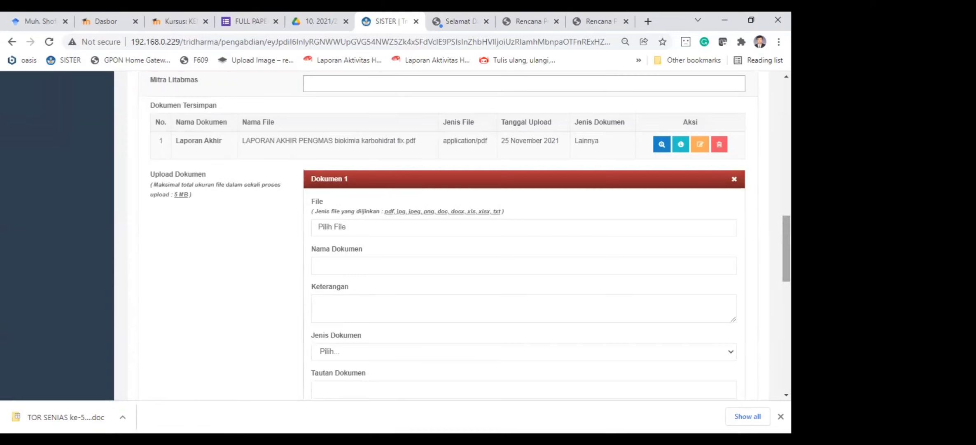
pyautogui.scroll(-5, 469, 235)
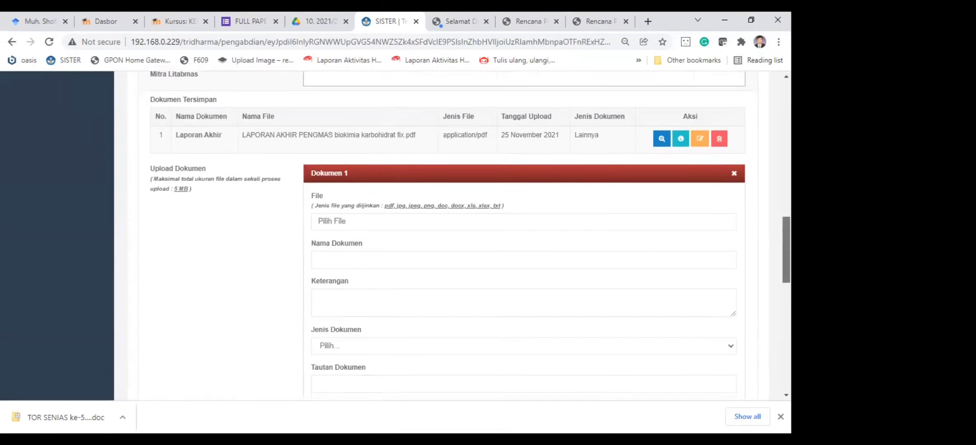
pyautogui.scroll(-1, 469, 235)
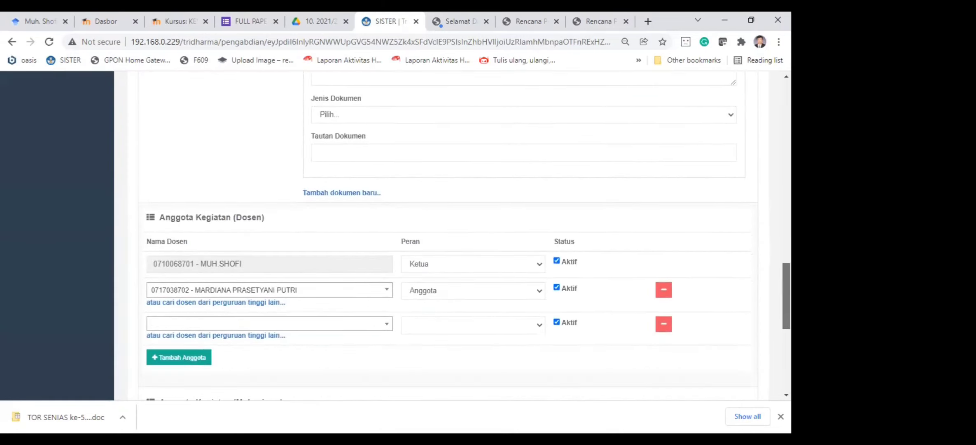
pyautogui.scroll(5, 453, 97)
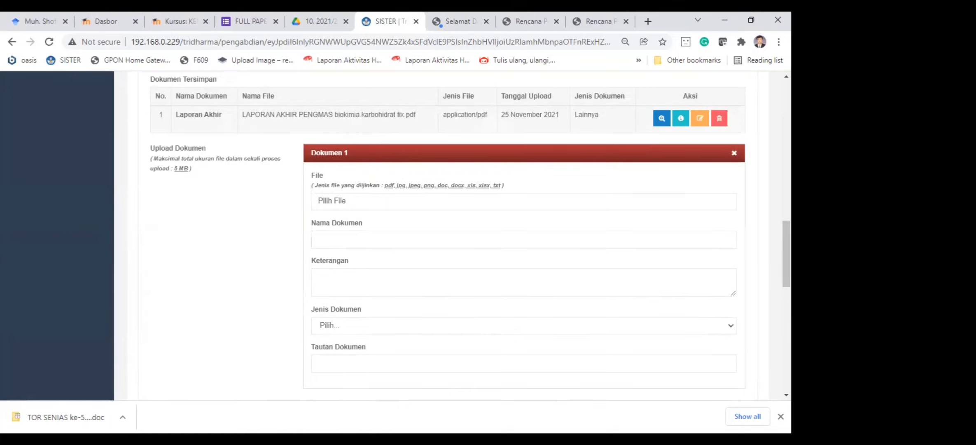
pyautogui.scroll(-5, 786, 253)
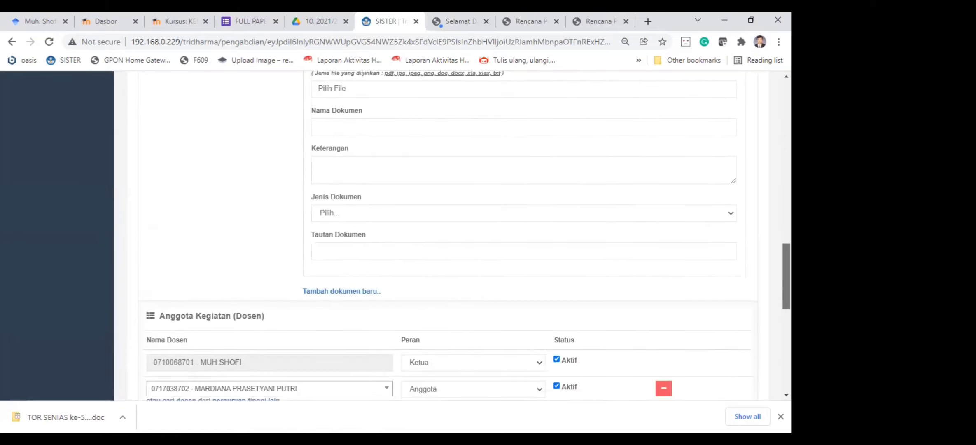
pyautogui.scroll(-1, 599, 321)
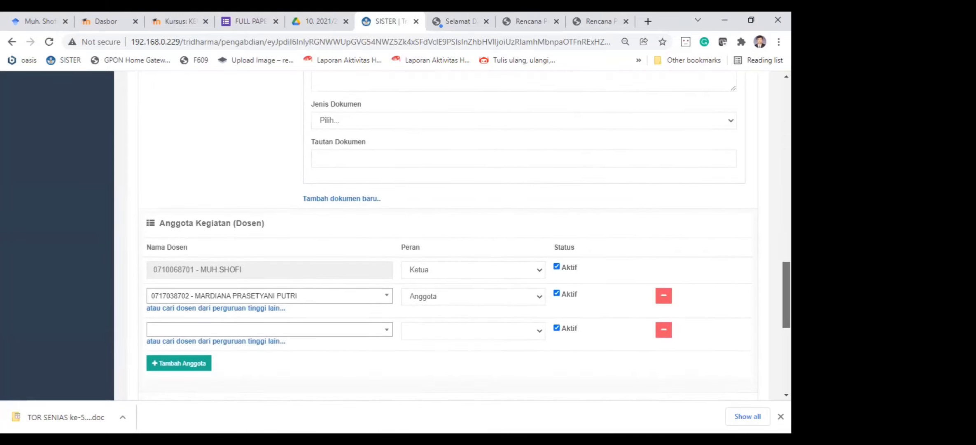
# Step: Turn off the Aktif status of the empty third row in Anggota Kegiatan (Dosen) and save the Pengabdian record
pyautogui.click(557, 293)
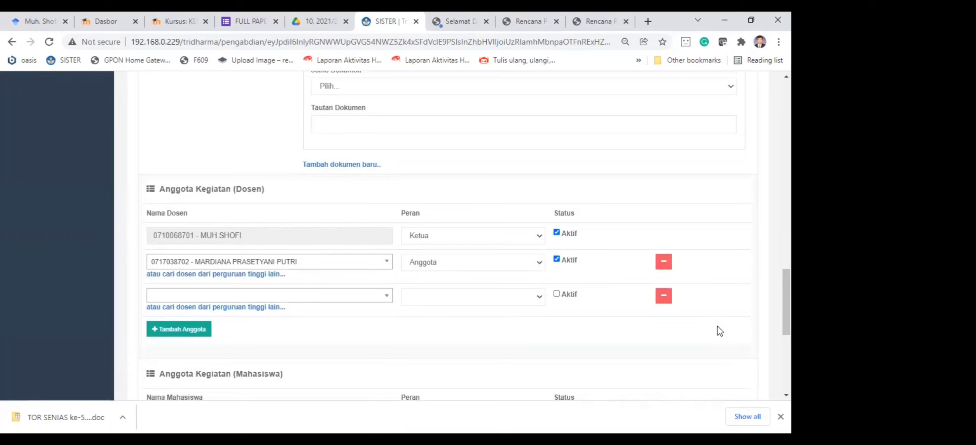
pyautogui.moveTo(787, 317); pyautogui.dragTo(787, 373)
pyautogui.click(174, 331)
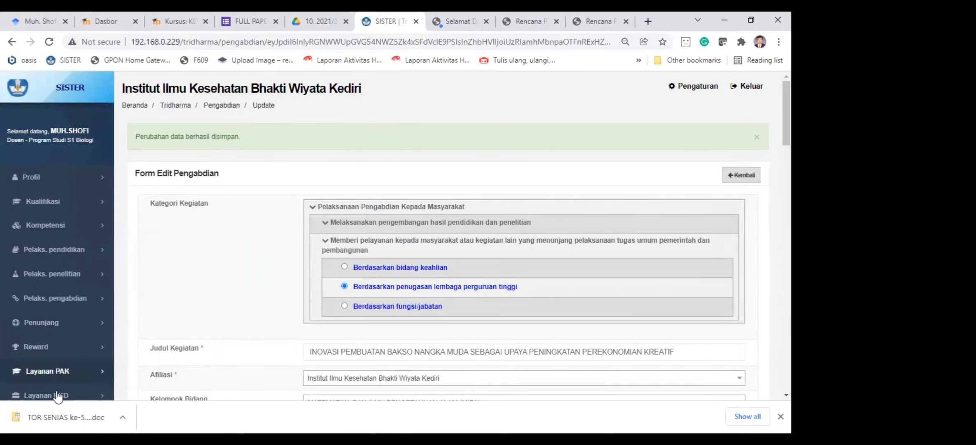
# Step: Open the Pelaksanaan Pengabdian section of the 2021/2022 Ganjil performance report from the BKD activity recap
pyautogui.scroll(-2, 57, 395)
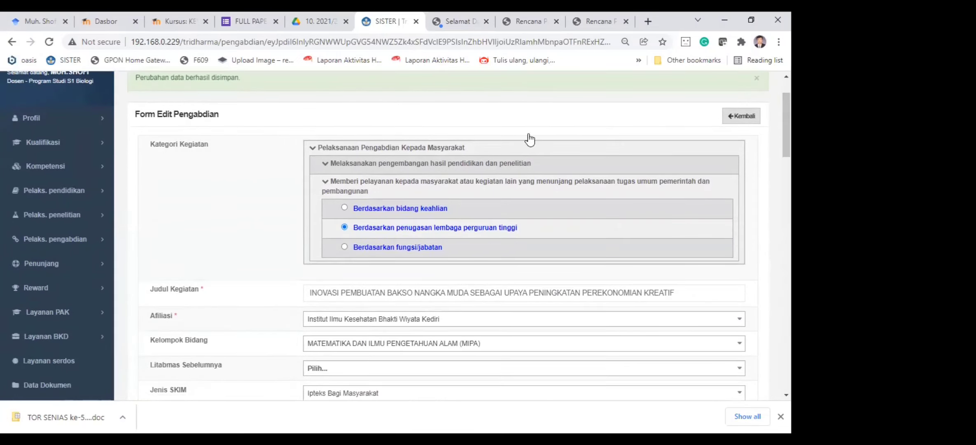
pyautogui.click(56, 336)
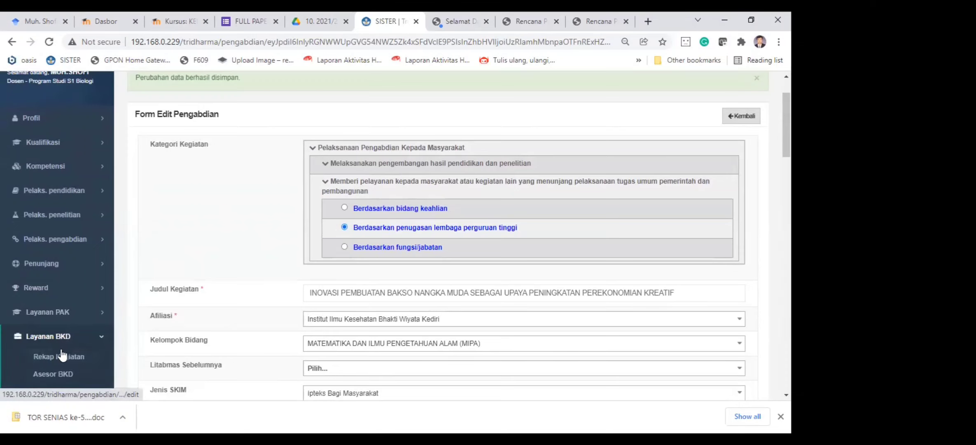
pyautogui.click(62, 355)
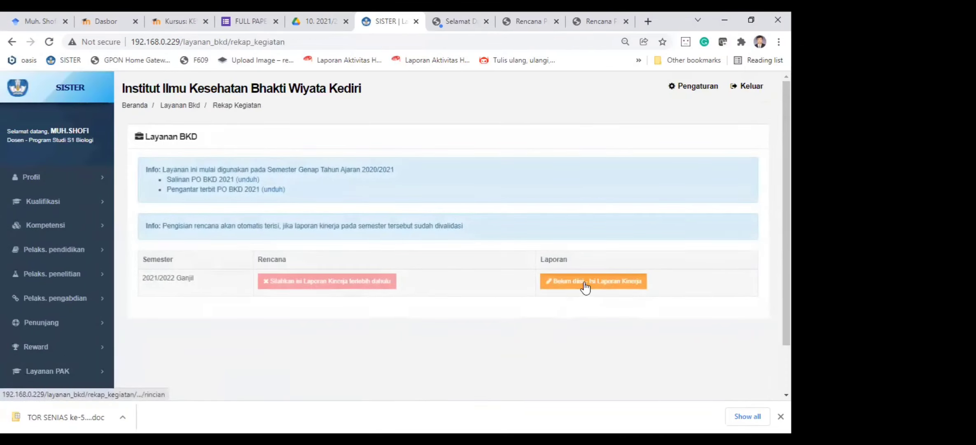
pyautogui.click(584, 282)
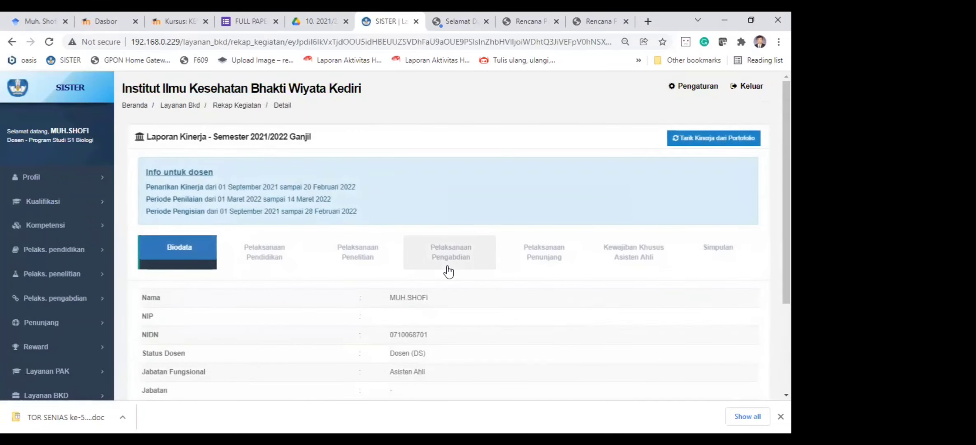
pyautogui.click(454, 258)
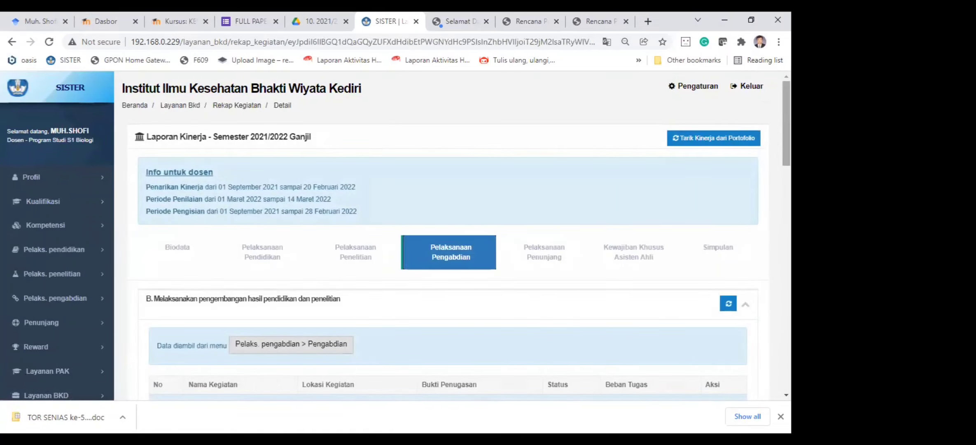
# Step: Refresh part B, the development of education and research results, from the Pengabdian records
pyautogui.scroll(-3, 453, 235)
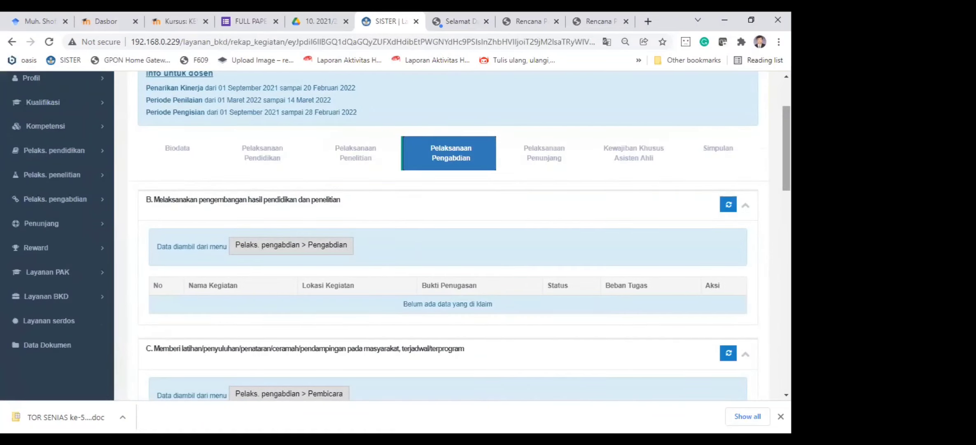
pyautogui.scroll(-1, 453, 235)
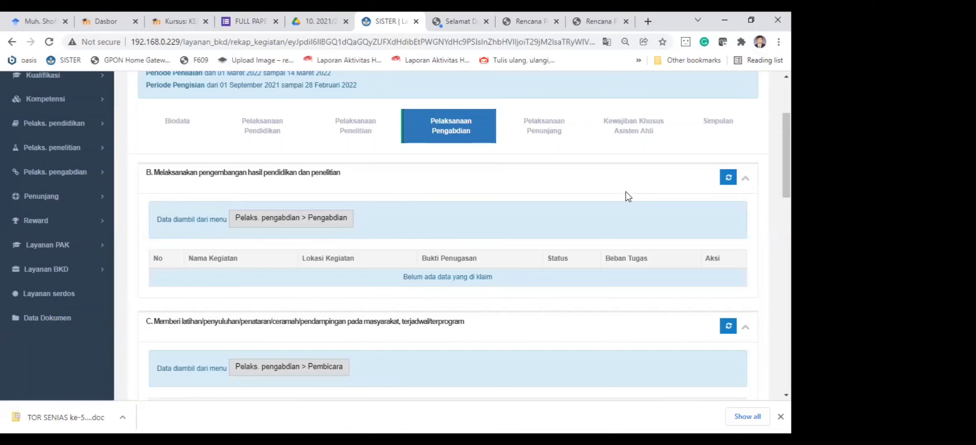
pyautogui.click(729, 179)
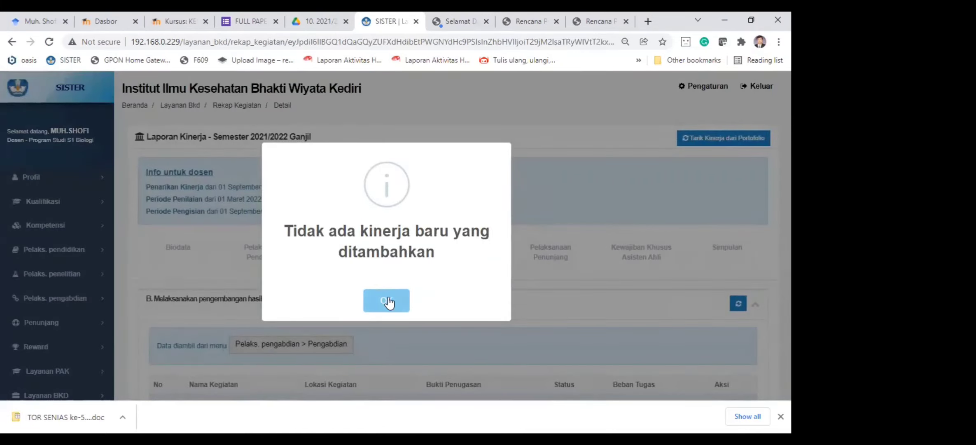
# Step: Refresh part C, training, counselling and lectures for the community, from the Pembicara portfolio records
pyautogui.click(389, 302)
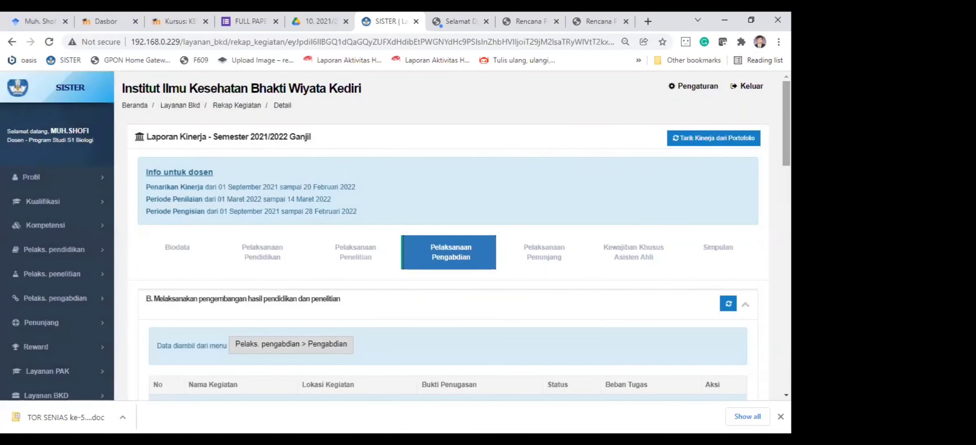
pyautogui.scroll(-4, 513, 333)
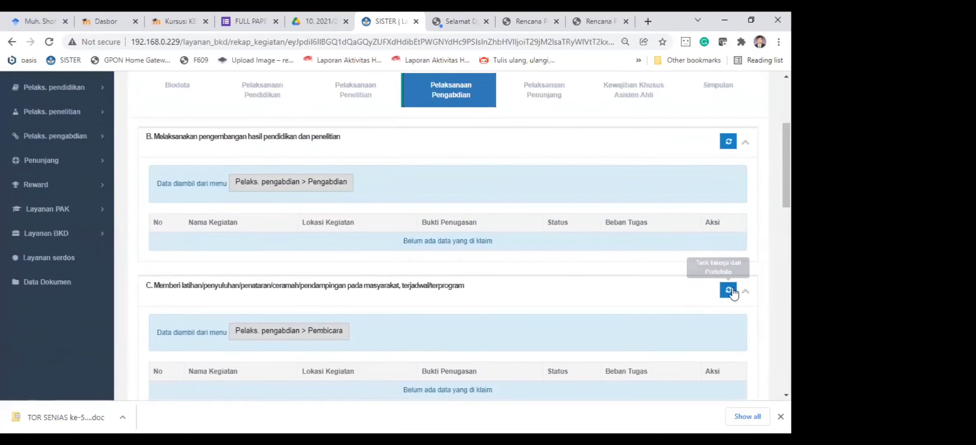
pyautogui.click(728, 290)
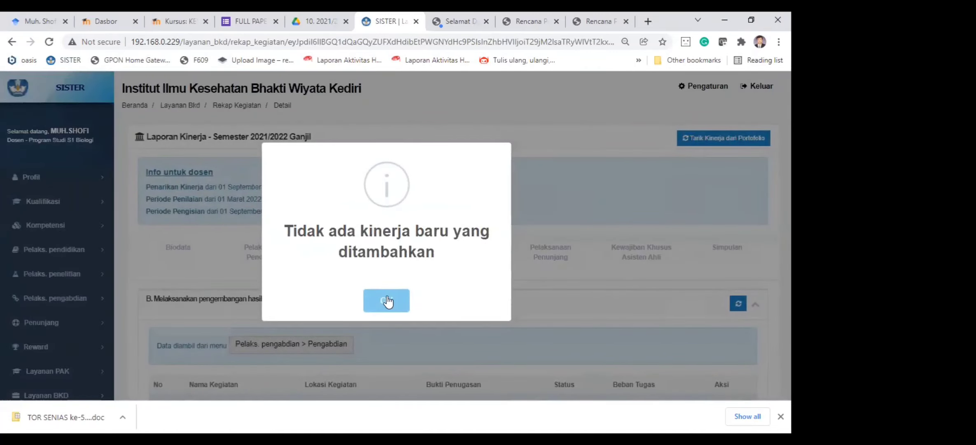
pyautogui.click(388, 301)
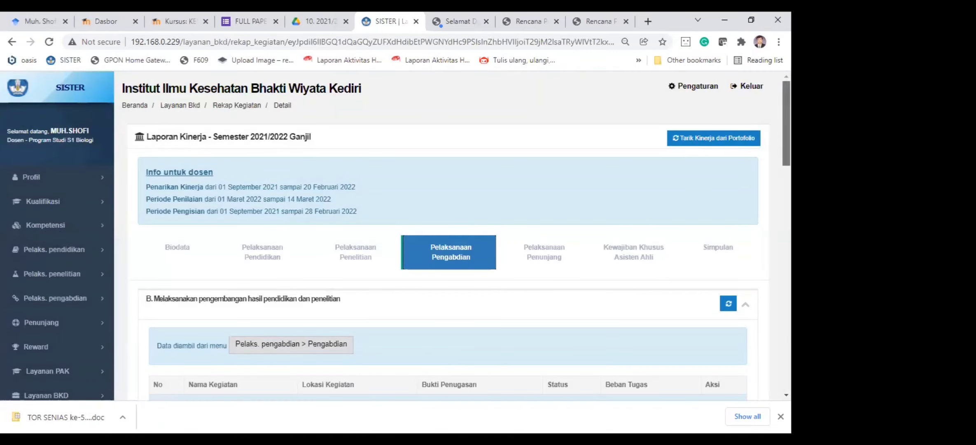
# Step: Open the Pembicara records that feed part C and look through the Riwayat Pembicara list
pyautogui.scroll(-3, 453, 235)
pyautogui.scroll(-1, 661, 214)
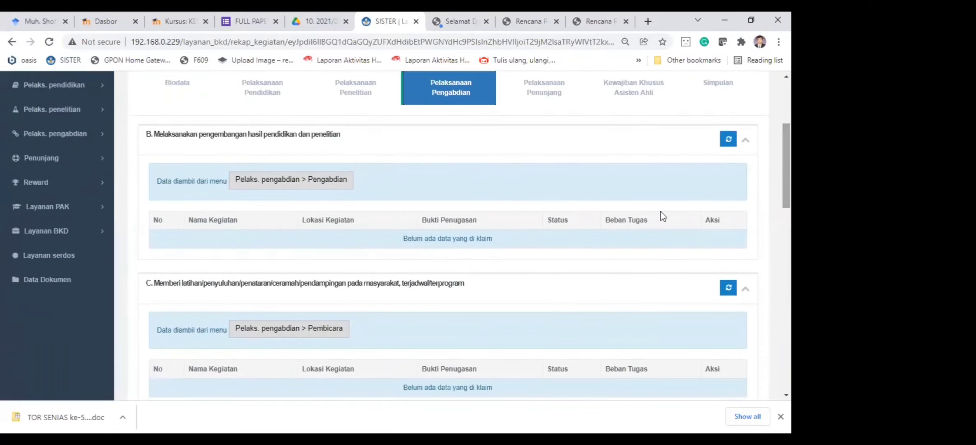
pyautogui.click(325, 325)
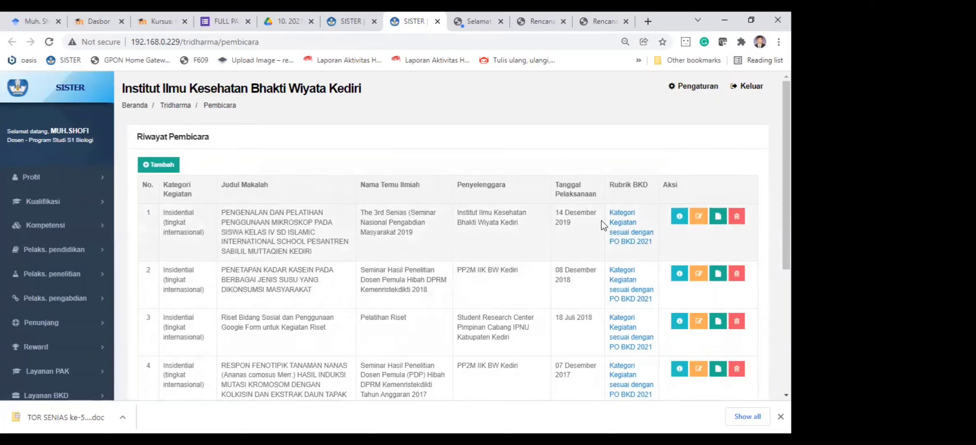
pyautogui.scroll(-1, 453, 235)
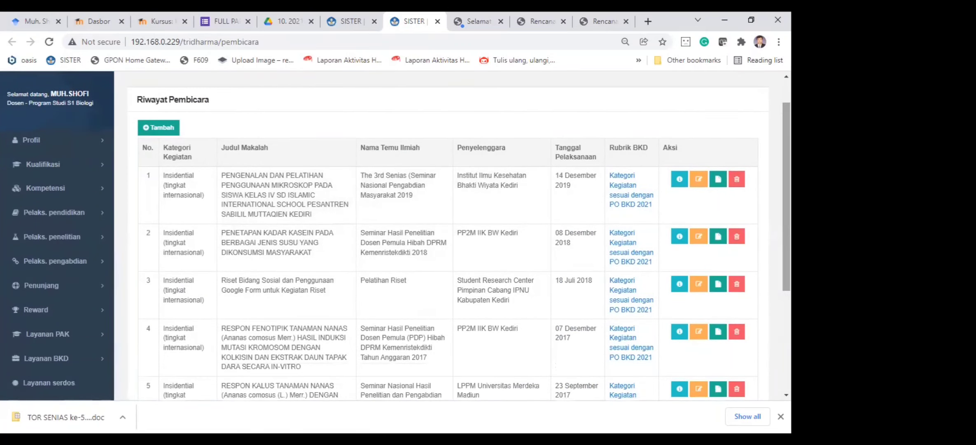
pyautogui.click(56, 365)
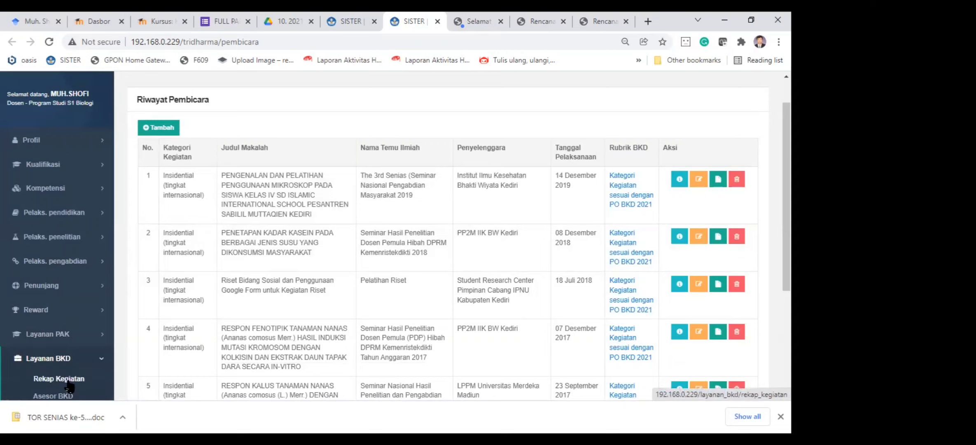
pyautogui.click(68, 263)
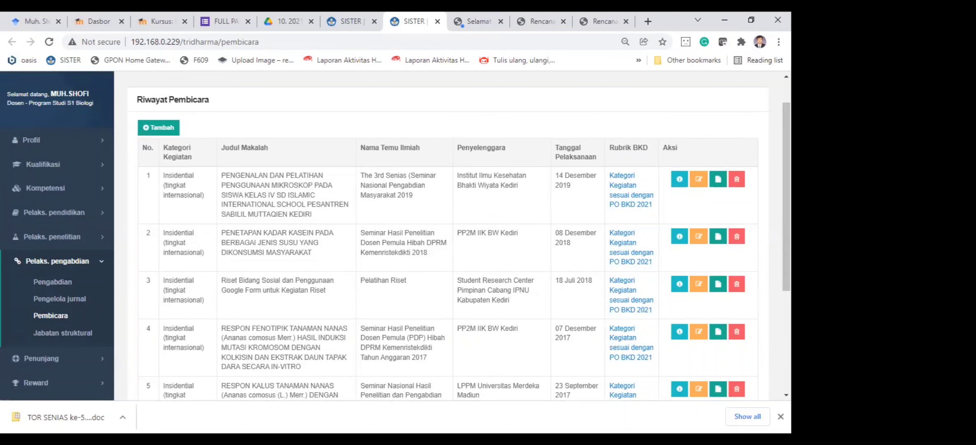
pyautogui.scroll(-3, 786, 198)
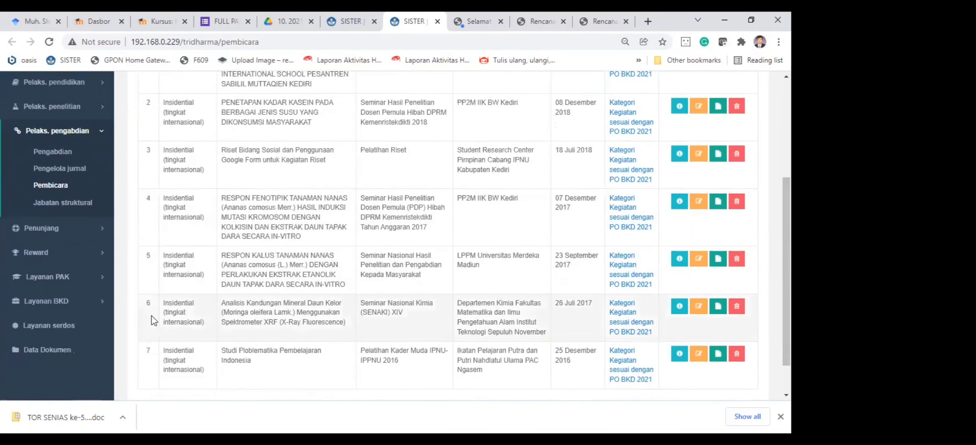
# Step: Return to the Pelaksanaan Pengabdian section of the 2021/2022 Ganjil performance report through the BKD activity recap
pyautogui.click(39, 302)
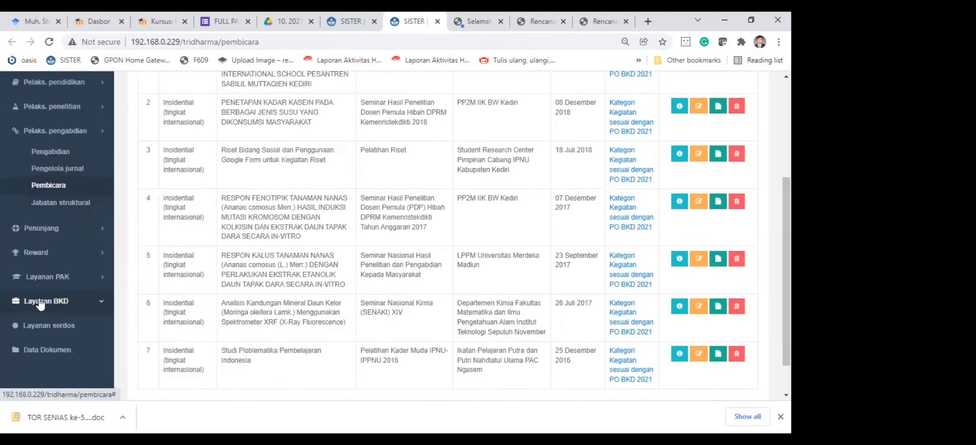
pyautogui.click(75, 255)
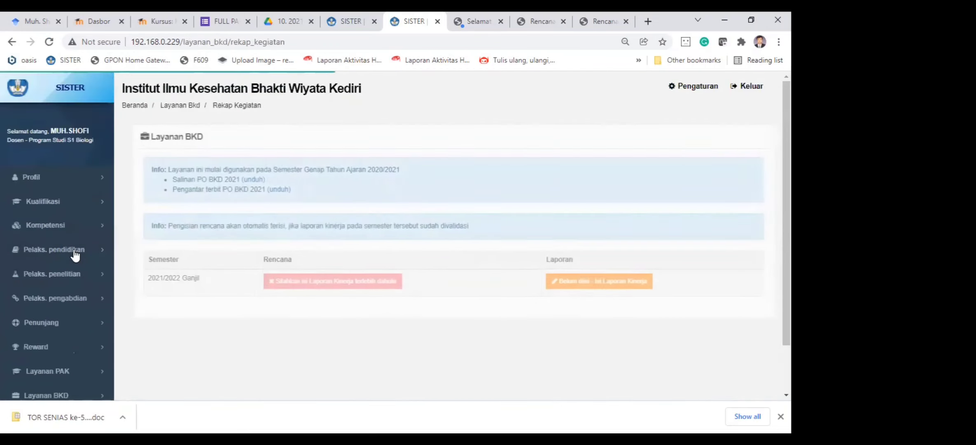
pyautogui.click(609, 287)
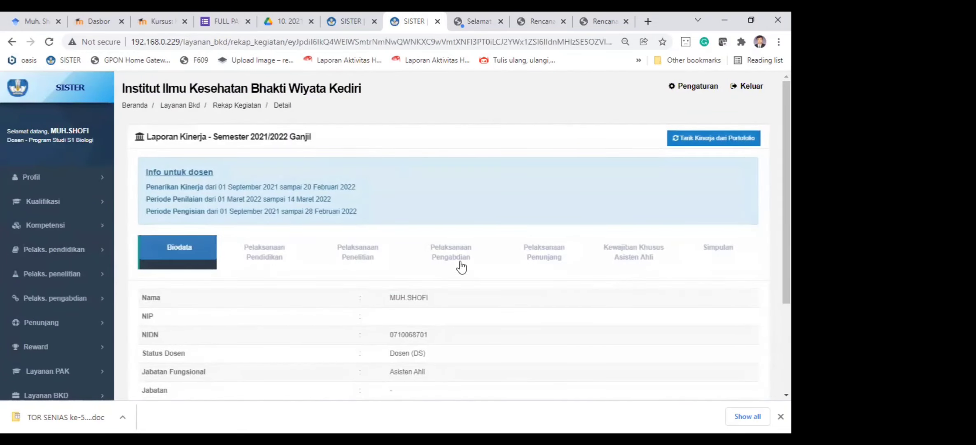
pyautogui.click(461, 265)
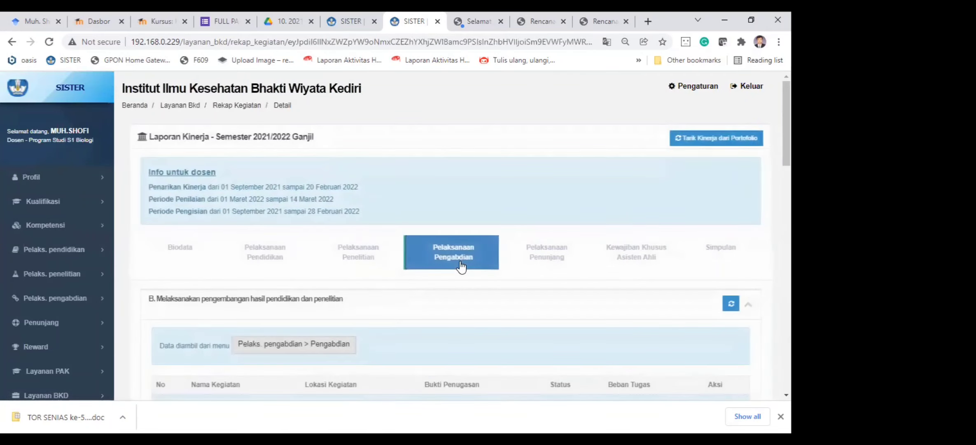
pyautogui.scroll(-4, 743, 211)
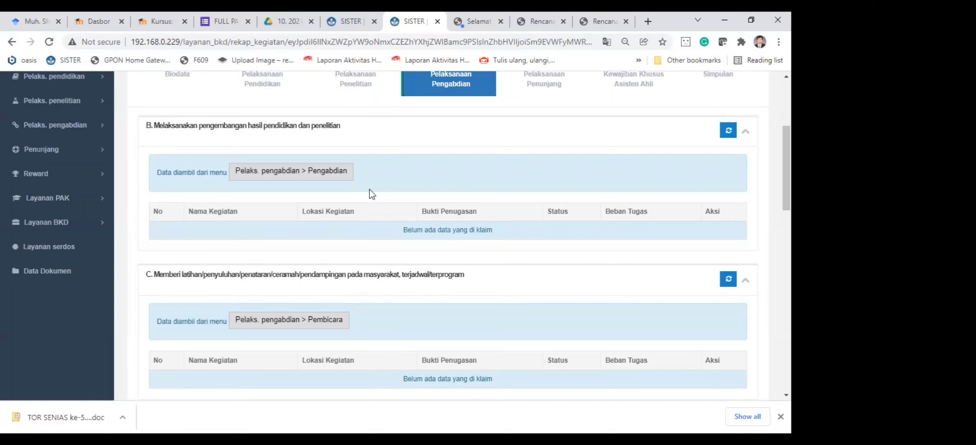
# Step: Open the UJI IN SILICO publication in part A of Pelaksanaan Penelitian for editing
pyautogui.click(358, 76)
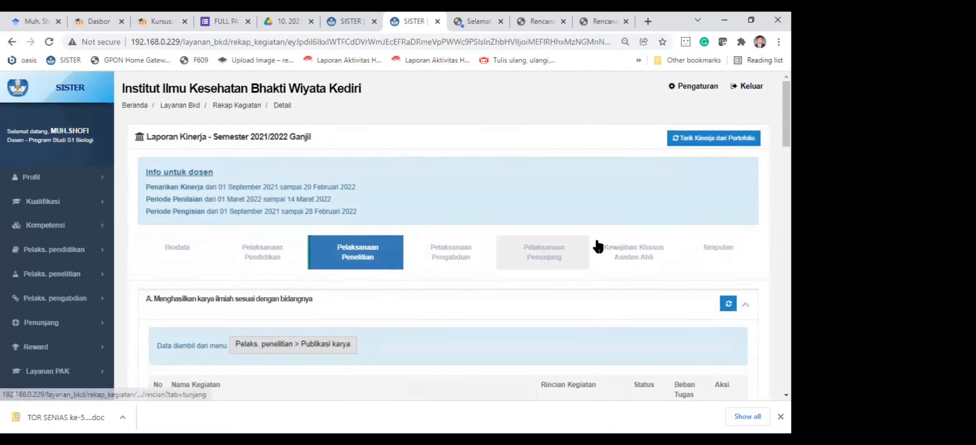
pyautogui.scroll(-4, 659, 246)
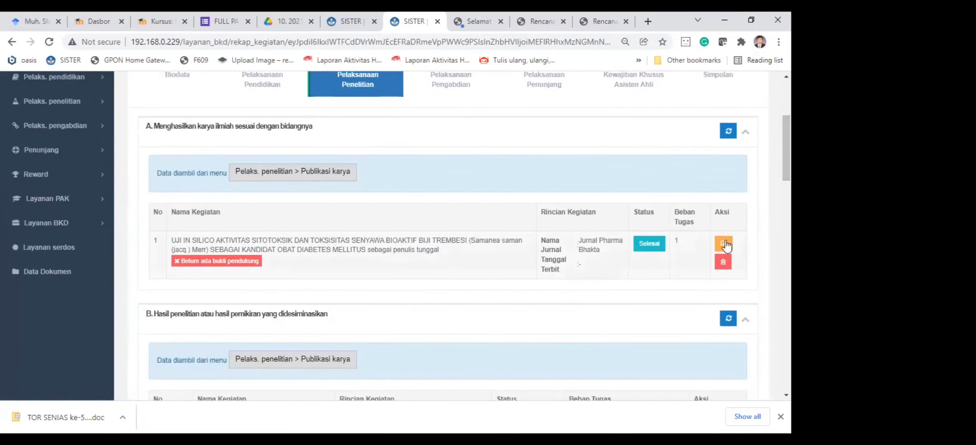
pyautogui.click(724, 246)
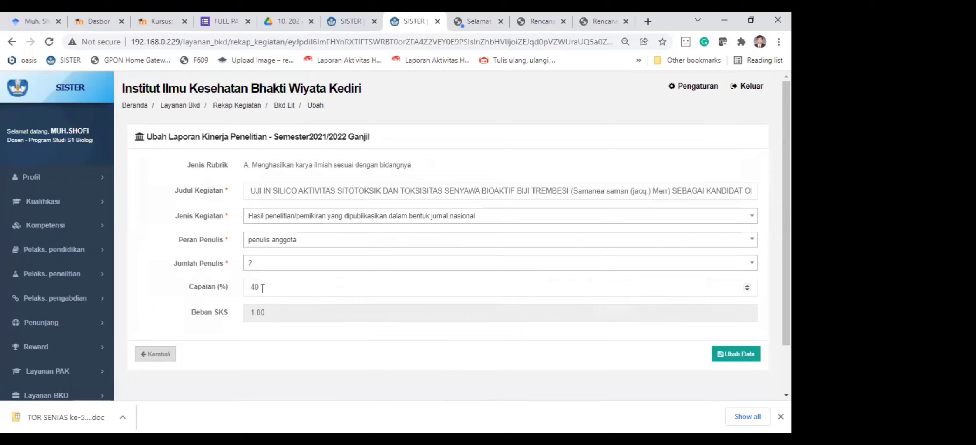
# Step: Keep Peran Penulis as penulis anggota and set Jumlah Penulis to 4 for the publication
pyautogui.click(604, 243)
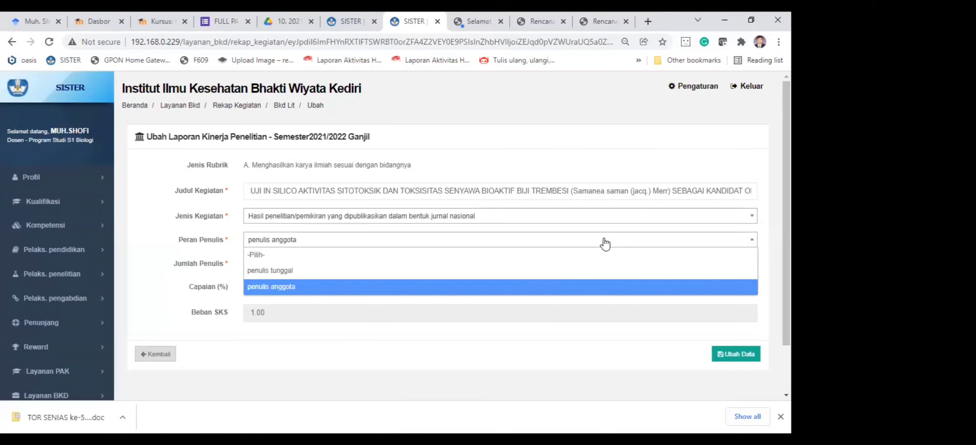
pyautogui.click(550, 296)
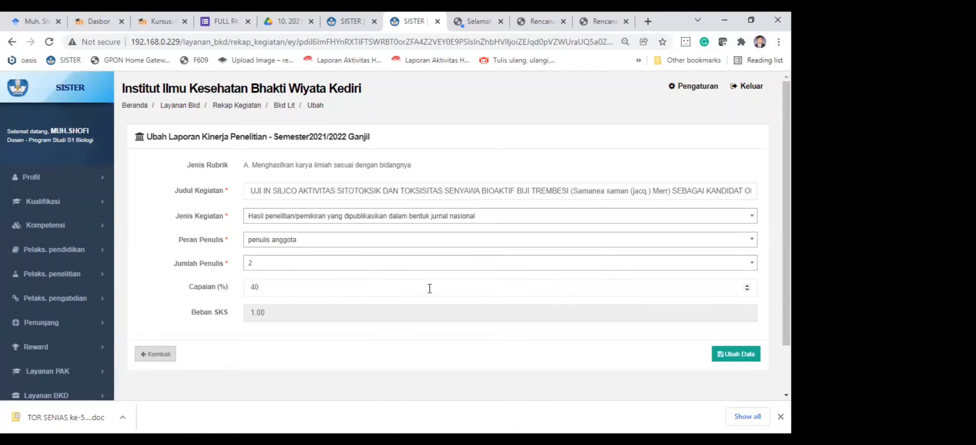
pyautogui.click(263, 285)
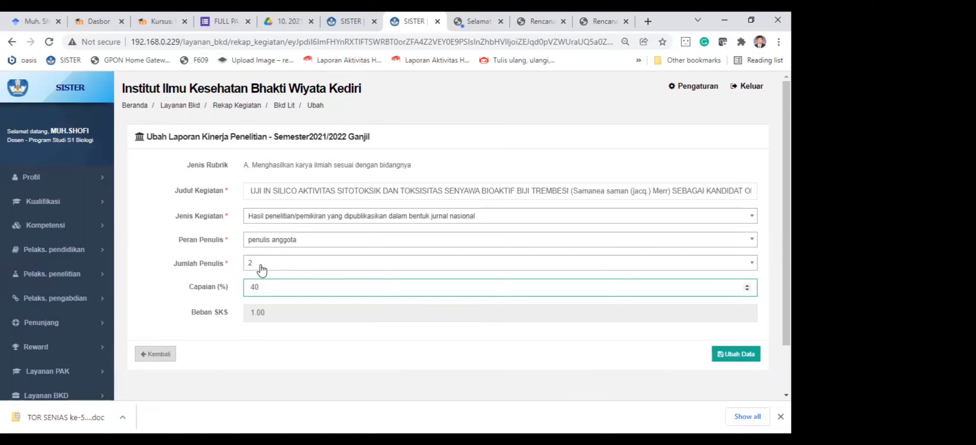
pyautogui.click(262, 267)
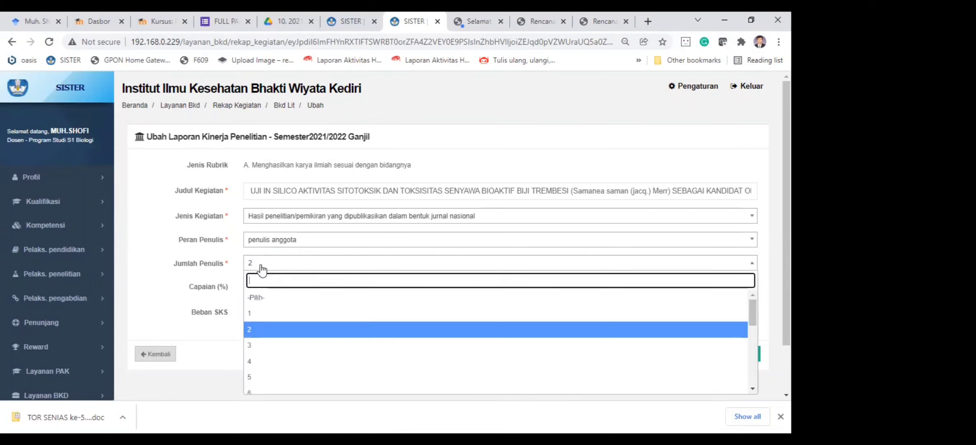
pyautogui.click(260, 361)
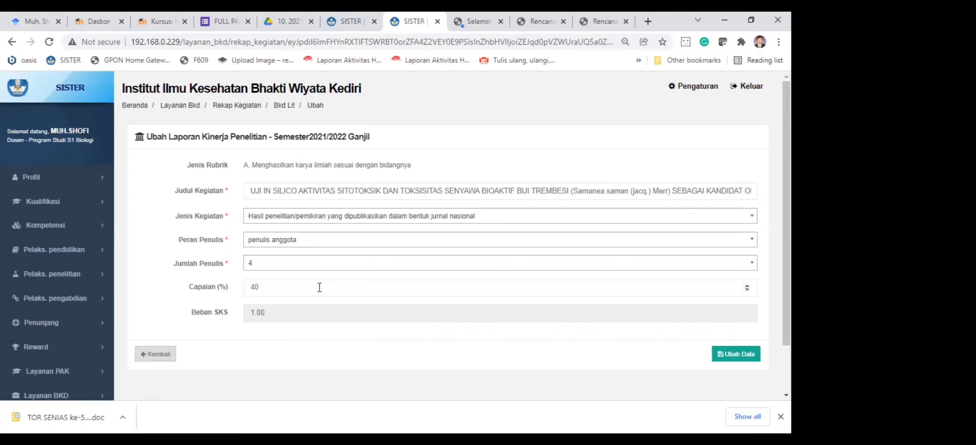